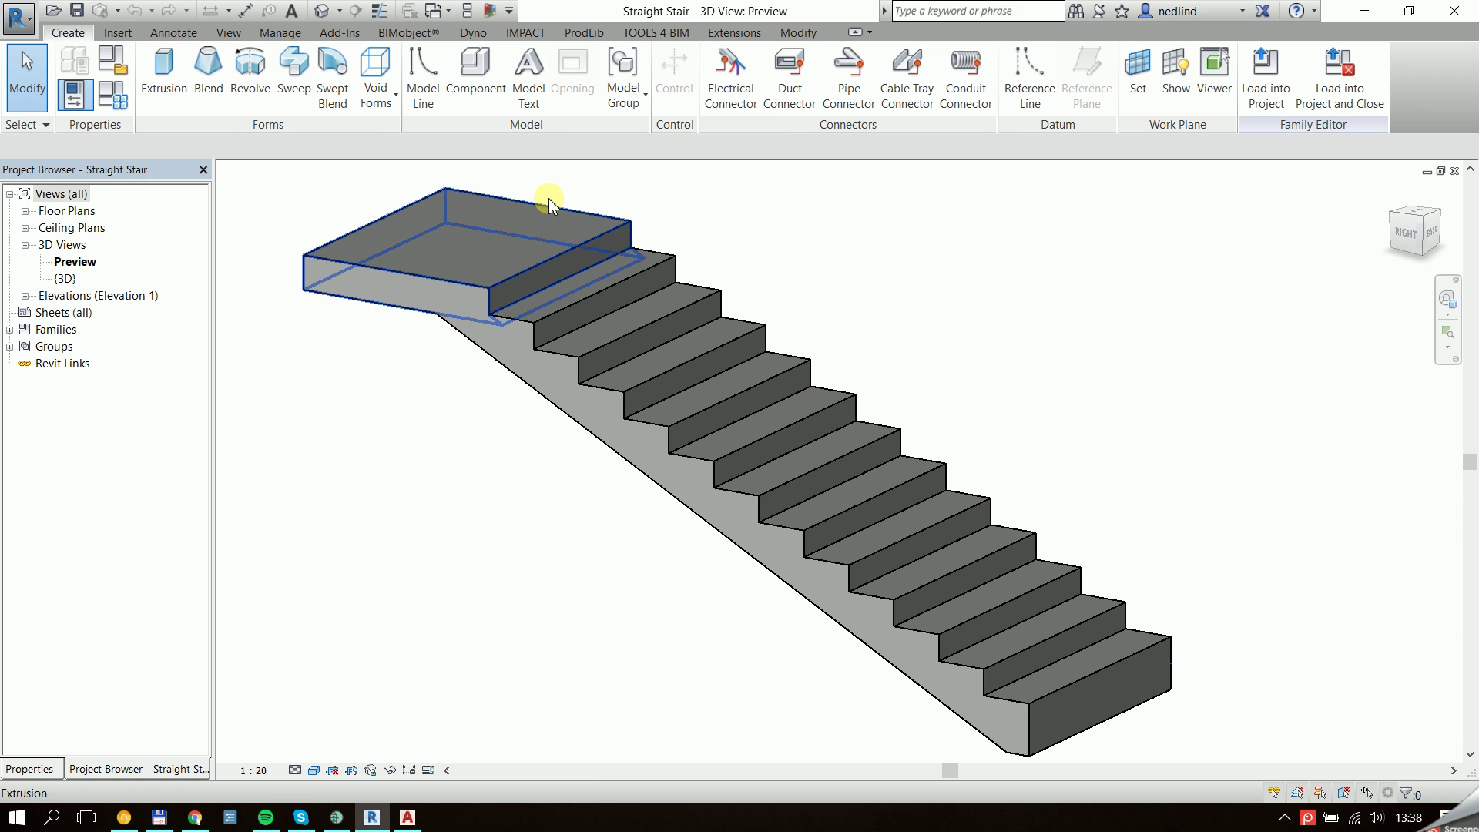
# - Pan the Straight Stair family's 3D preview slightly to the right
pyautogui.moveTo(1094, 343); pyautogui.dragTo(1138, 355, button='middle')
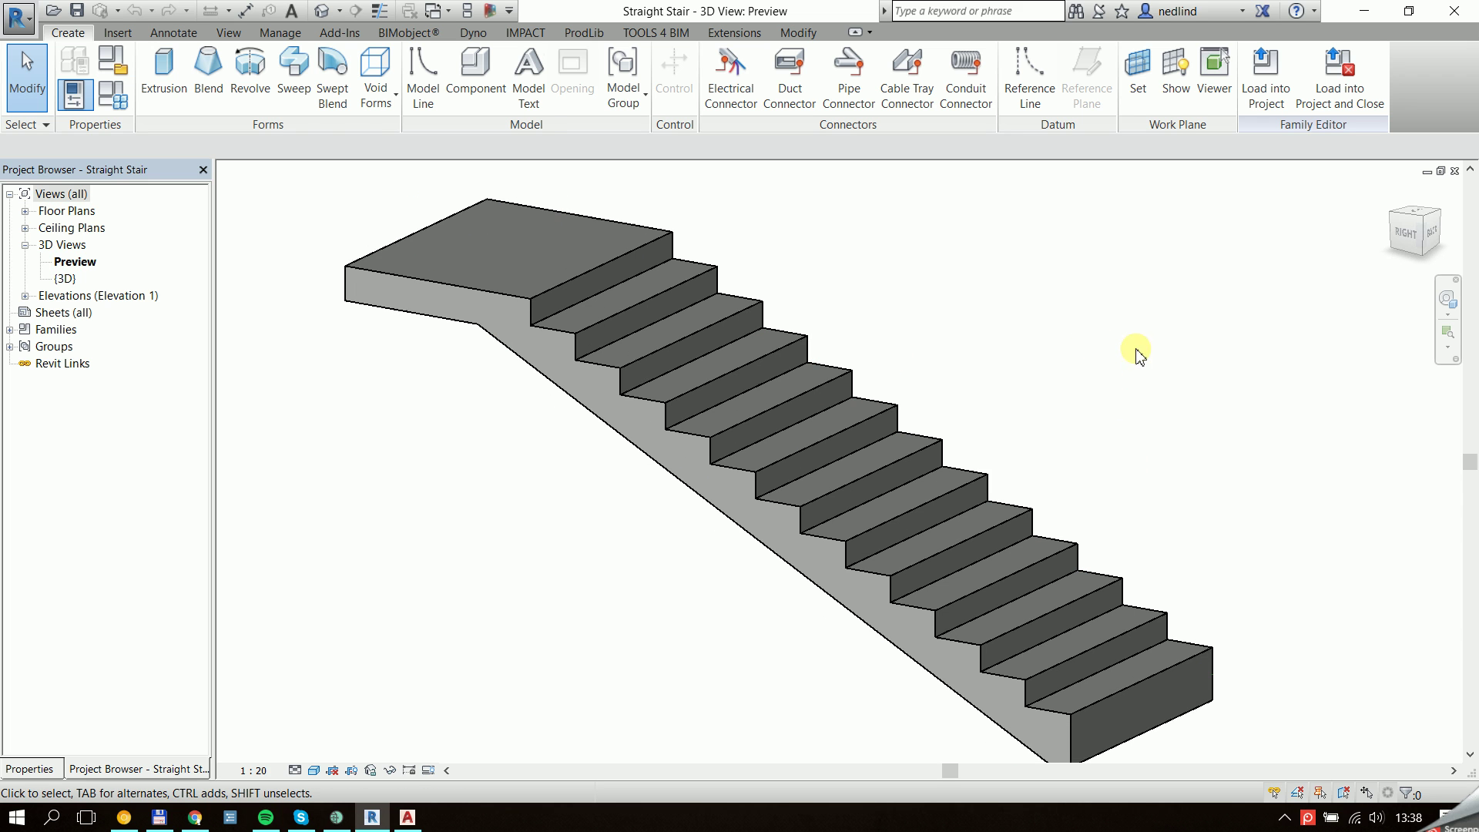
# - Close the stair family preview, pan the Level 2 plan, and launch IMPACT's Other precast element tool
pyautogui.click(1455, 171)
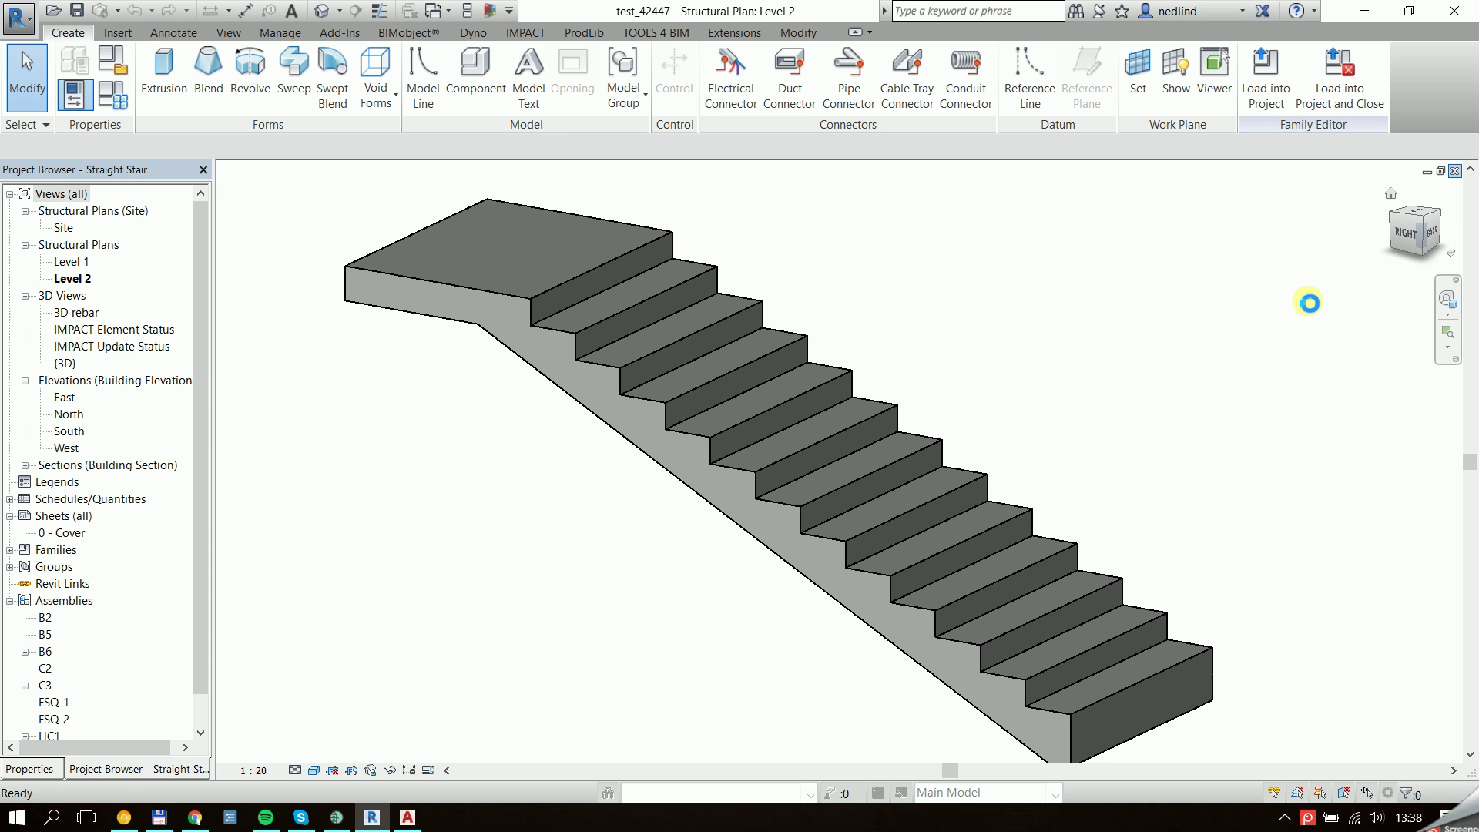
pyautogui.moveTo(783, 452); pyautogui.dragTo(706, 454, button='middle')
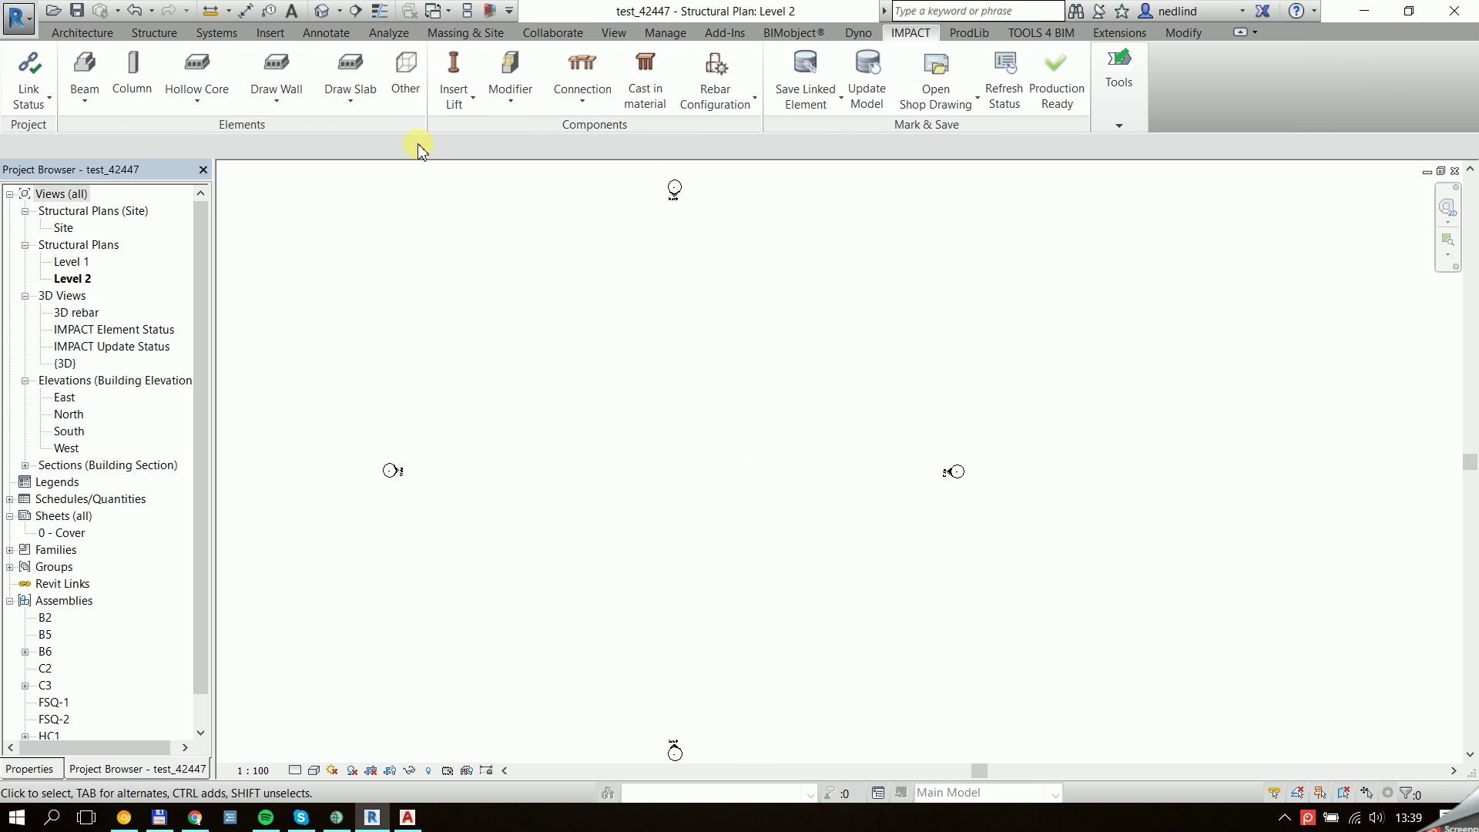
pyautogui.click(402, 75)
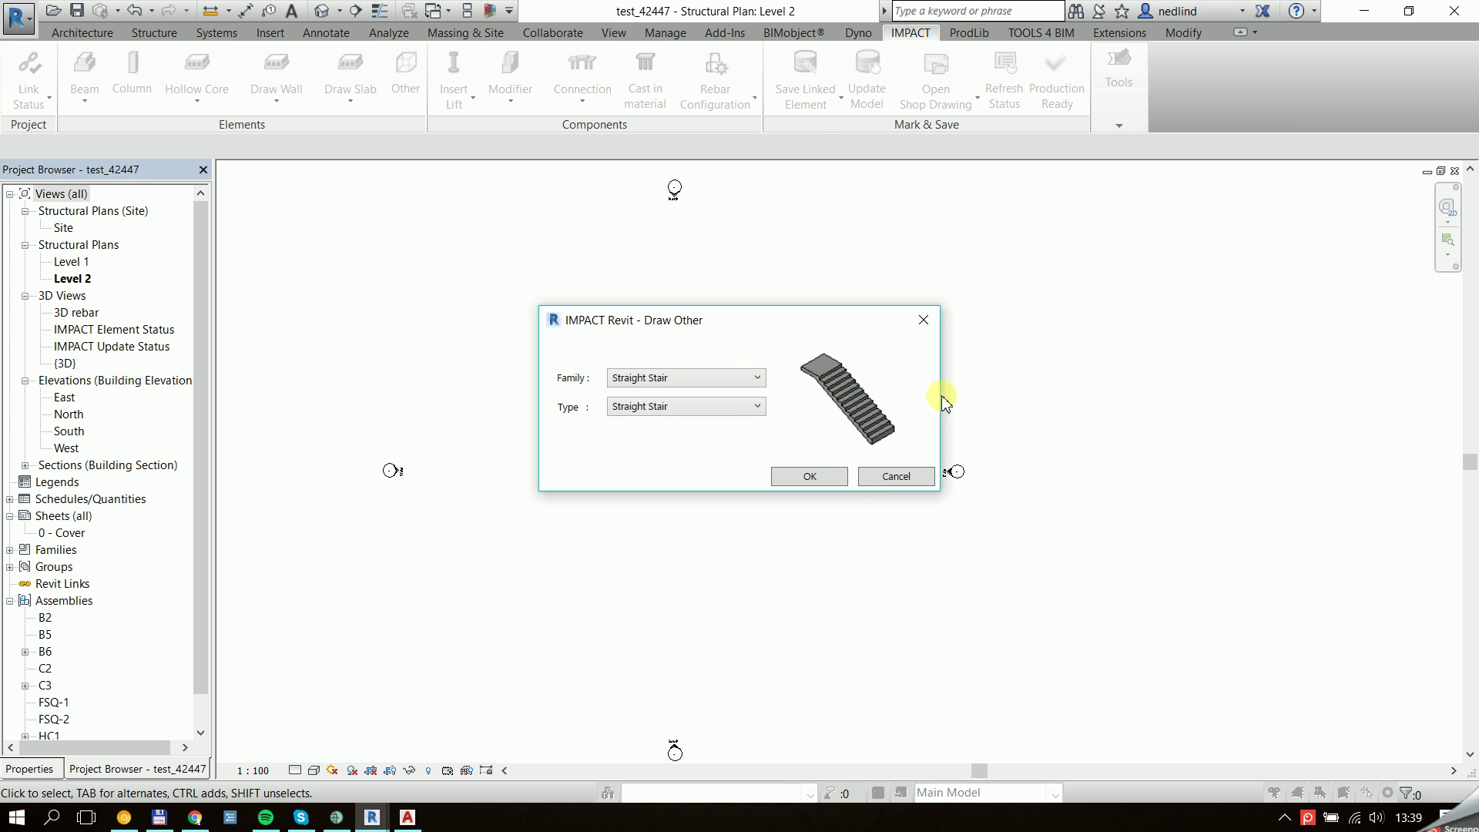
# - Confirm Straight Stair and place a single stair on the Level 2 plan
pyautogui.click(810, 476)
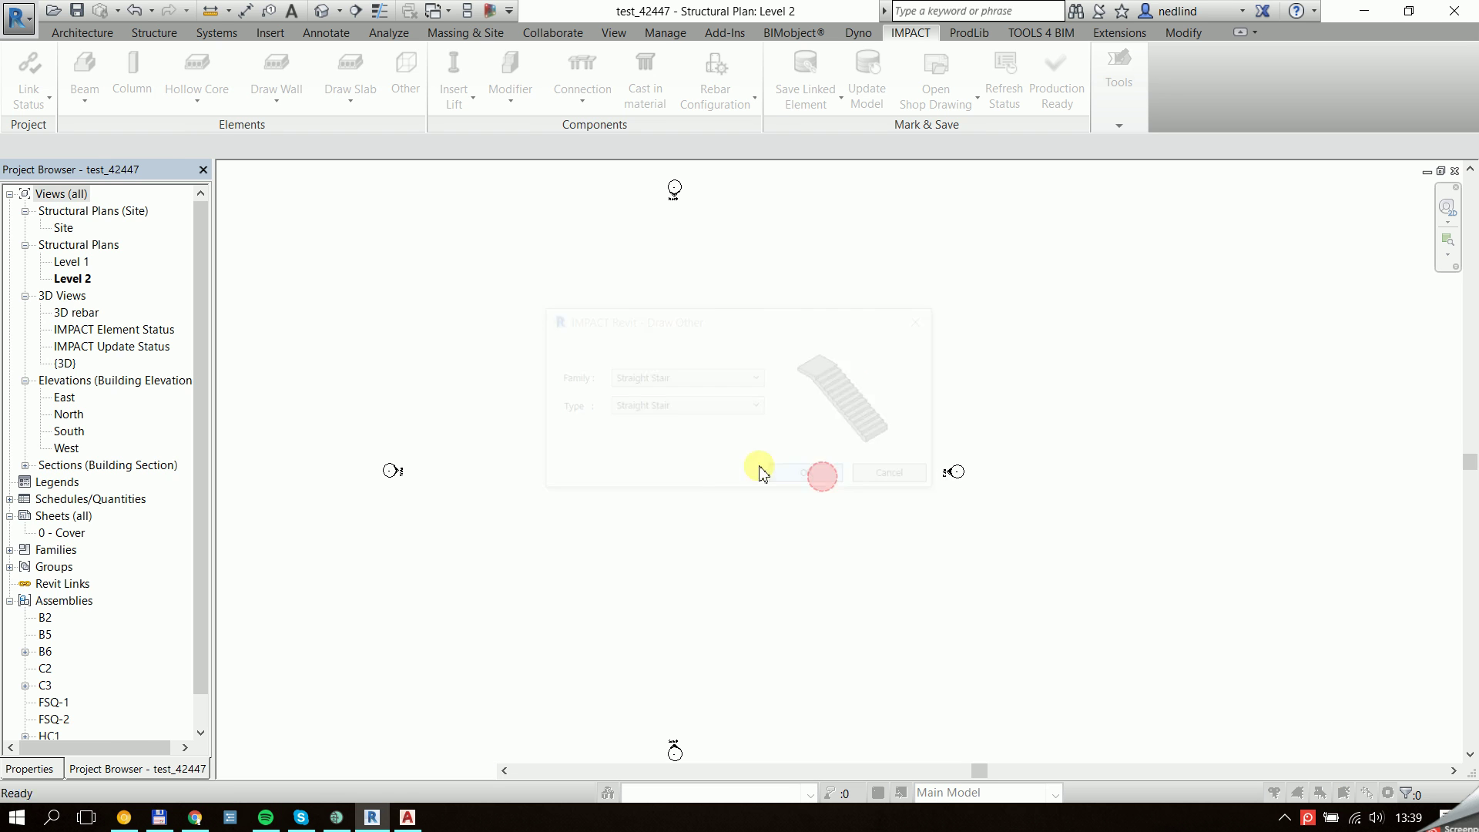
pyautogui.click(753, 431)
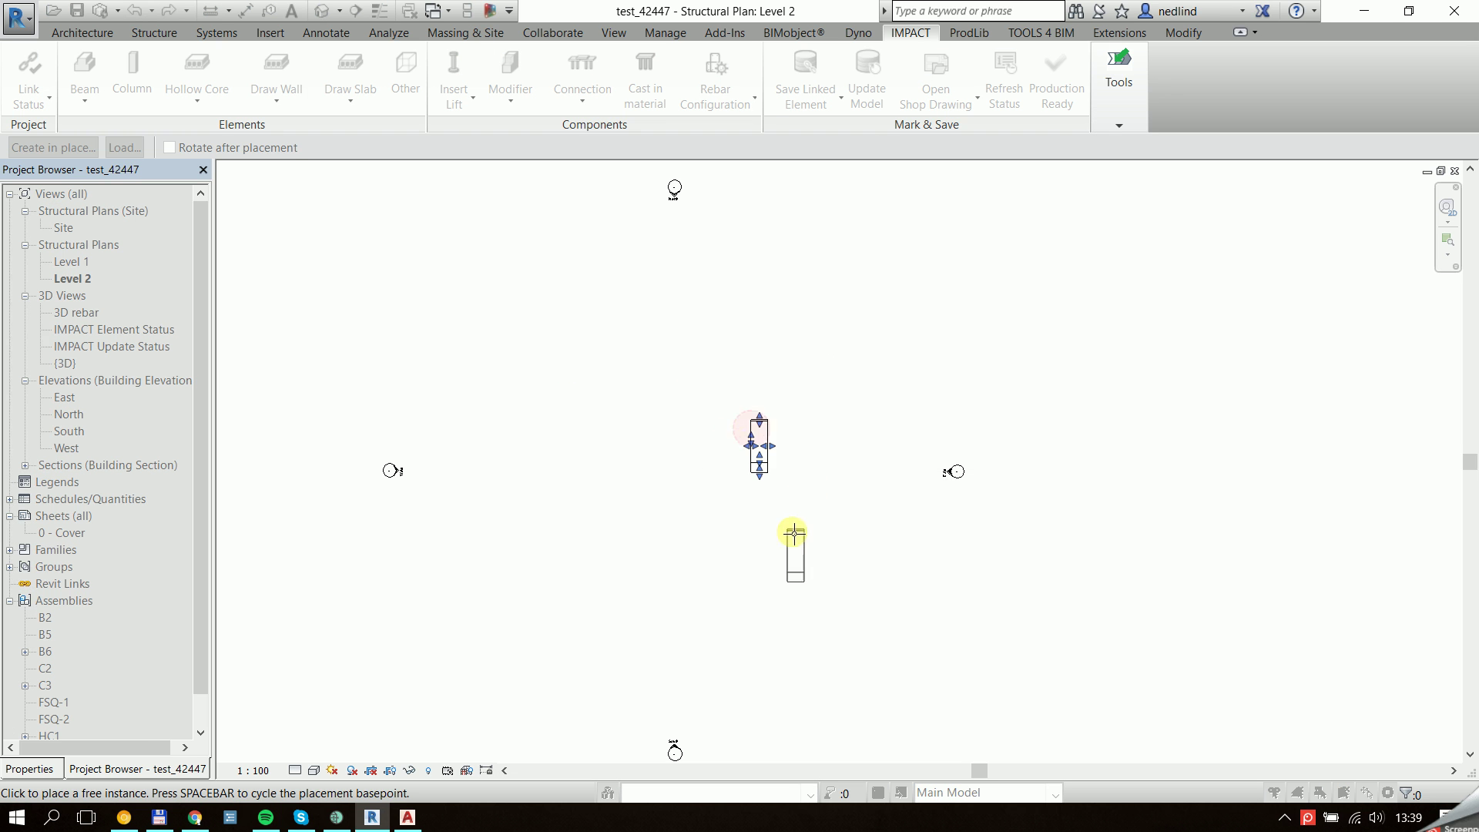
pyautogui.scroll(2, 796, 472)
pyautogui.press('Escape')
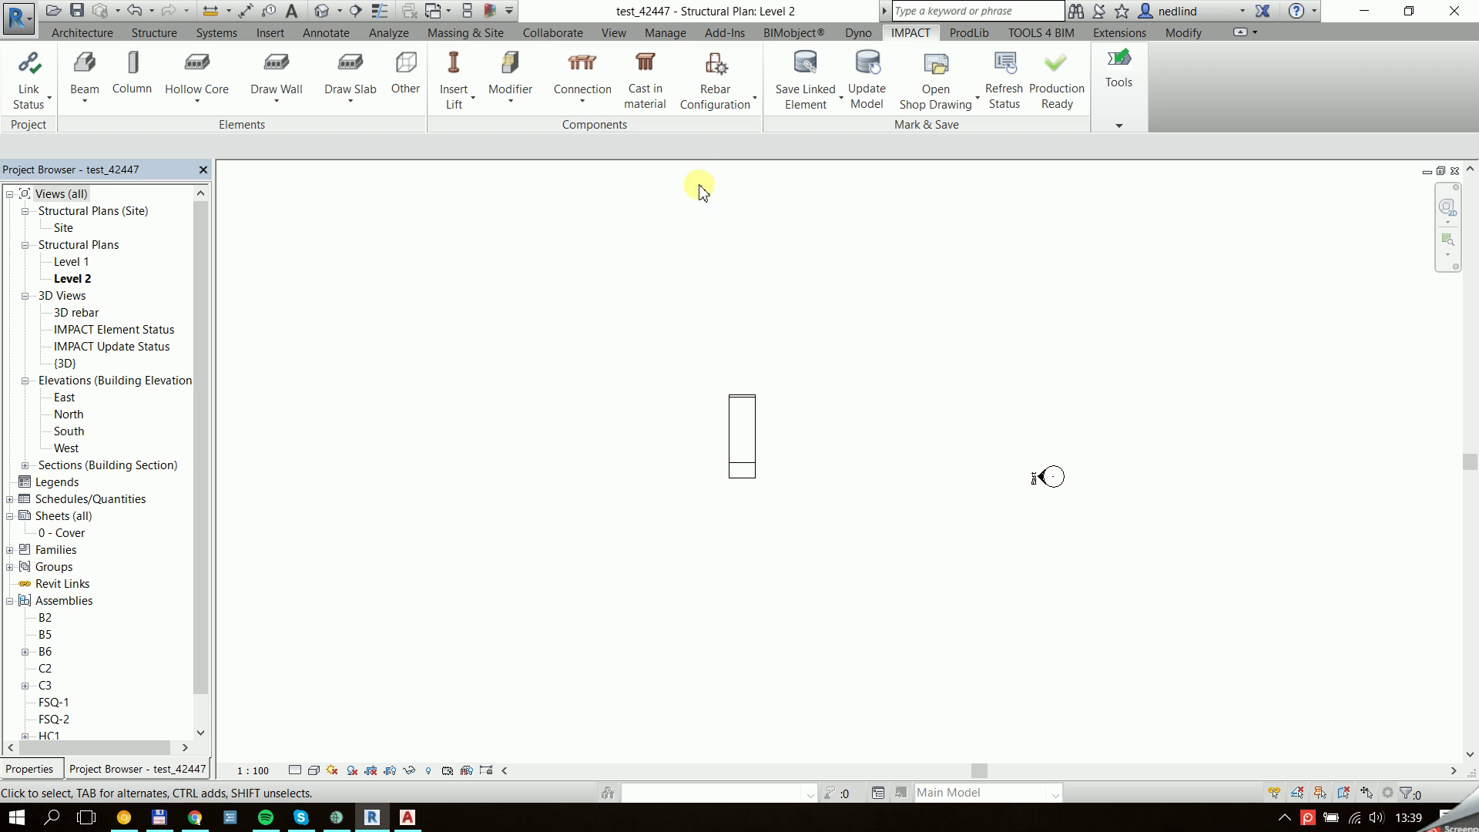
# - Draw a section line across the stair and open the resulting Detail 0 view
pyautogui.click(355, 10)
pyautogui.click(738, 361)
pyautogui.click(741, 516)
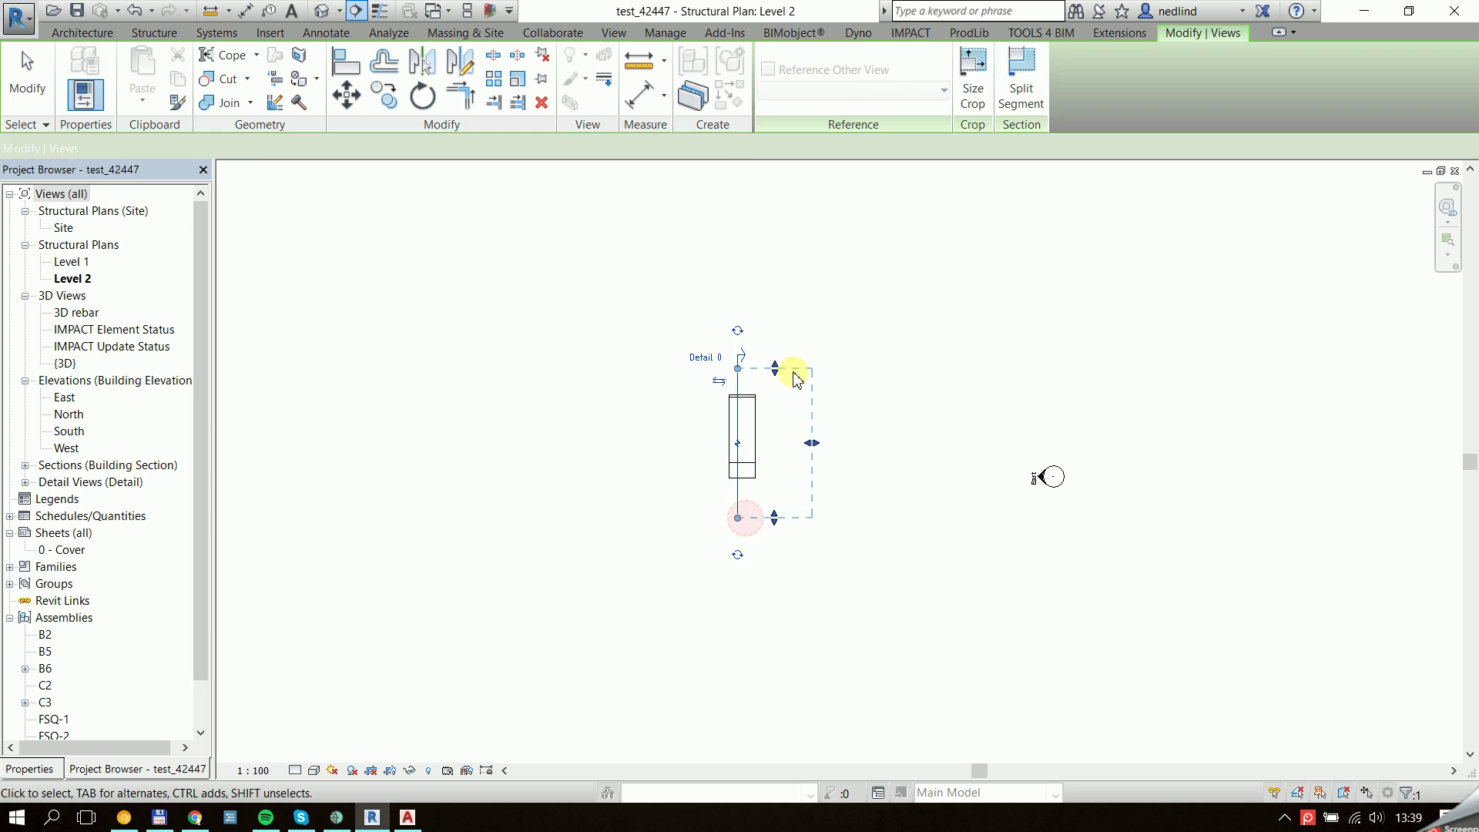
pyautogui.press('Escape')
pyautogui.doubleClick(744, 360)
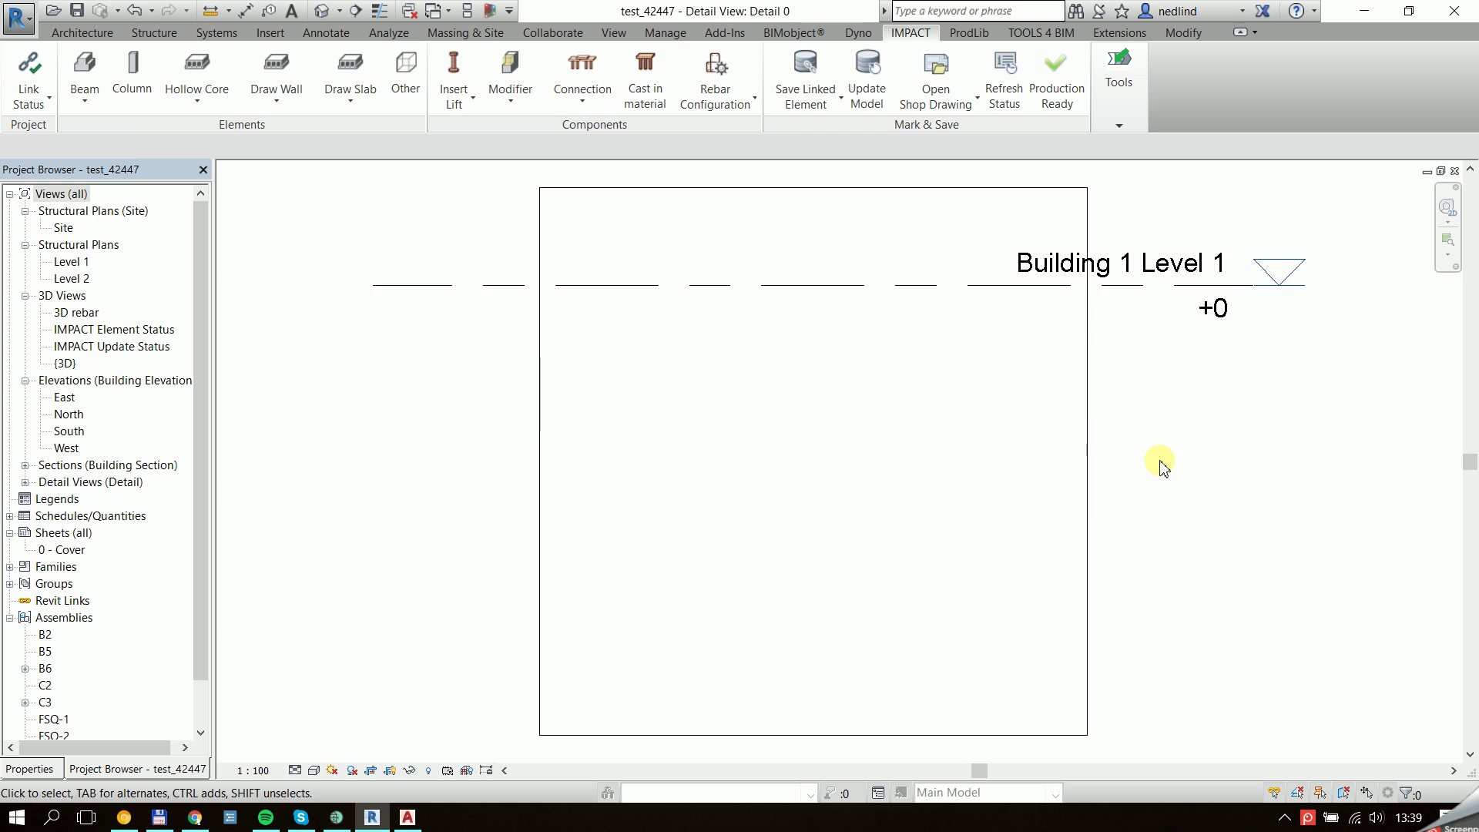
# - Enlarge Detail 0's crop region upward so the whole stair is visible
pyautogui.scroll(-3, 1147, 445)
pyautogui.moveTo(1277, 517); pyautogui.dragTo(1137, 508, button='middle')
pyautogui.click(989, 437)
pyautogui.scroll(-1, 1013, 532)
pyautogui.moveTo(1015, 534); pyautogui.dragTo(911, 681, button='middle')
pyautogui.moveTo(809, 520); pyautogui.dragTo(821, 447)
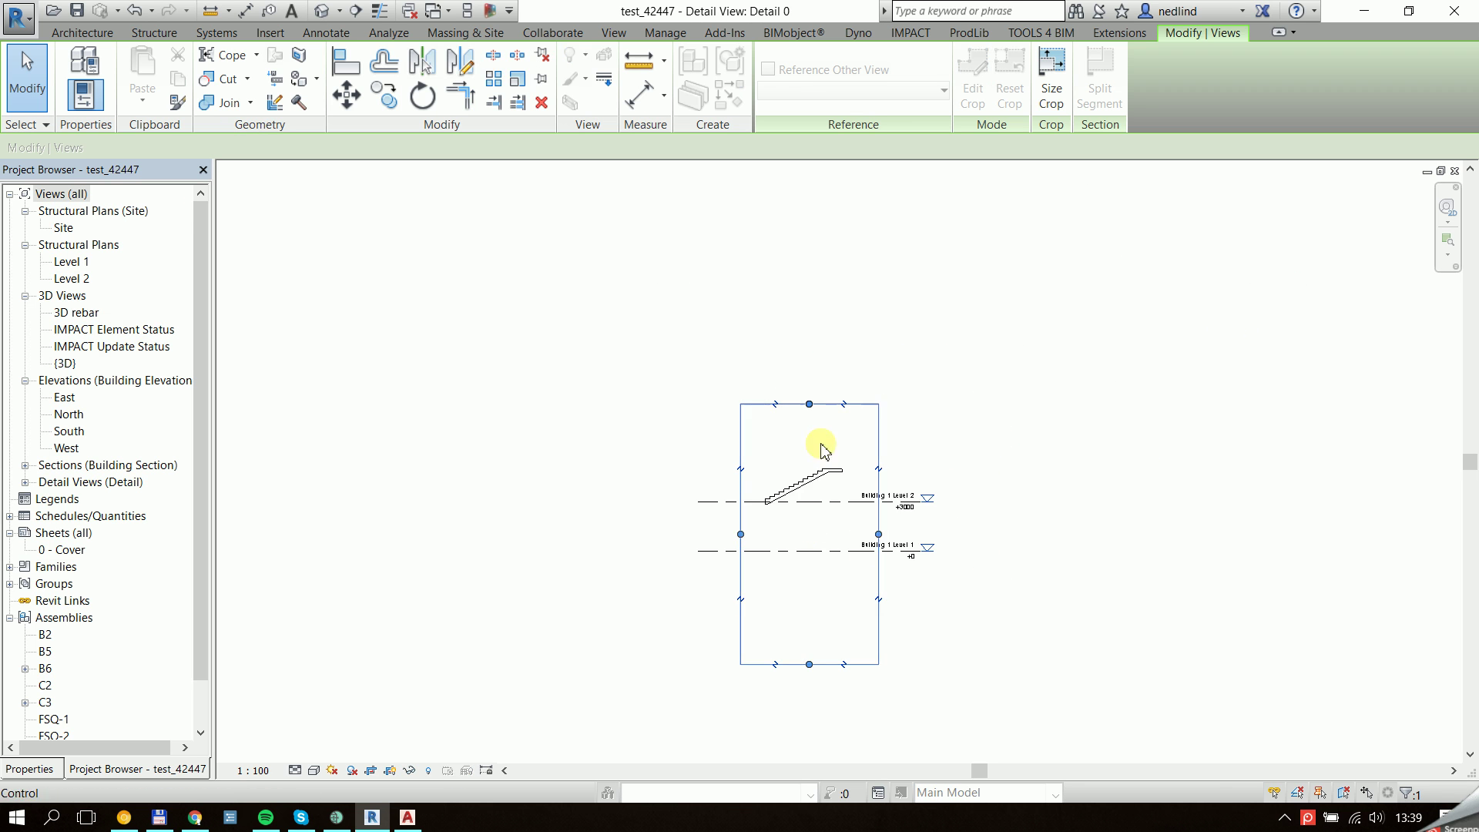
pyautogui.scroll(2, 825, 588)
# - Drag the stair's grips to extend its top landing and shorten the flight
pyautogui.click(1146, 429)
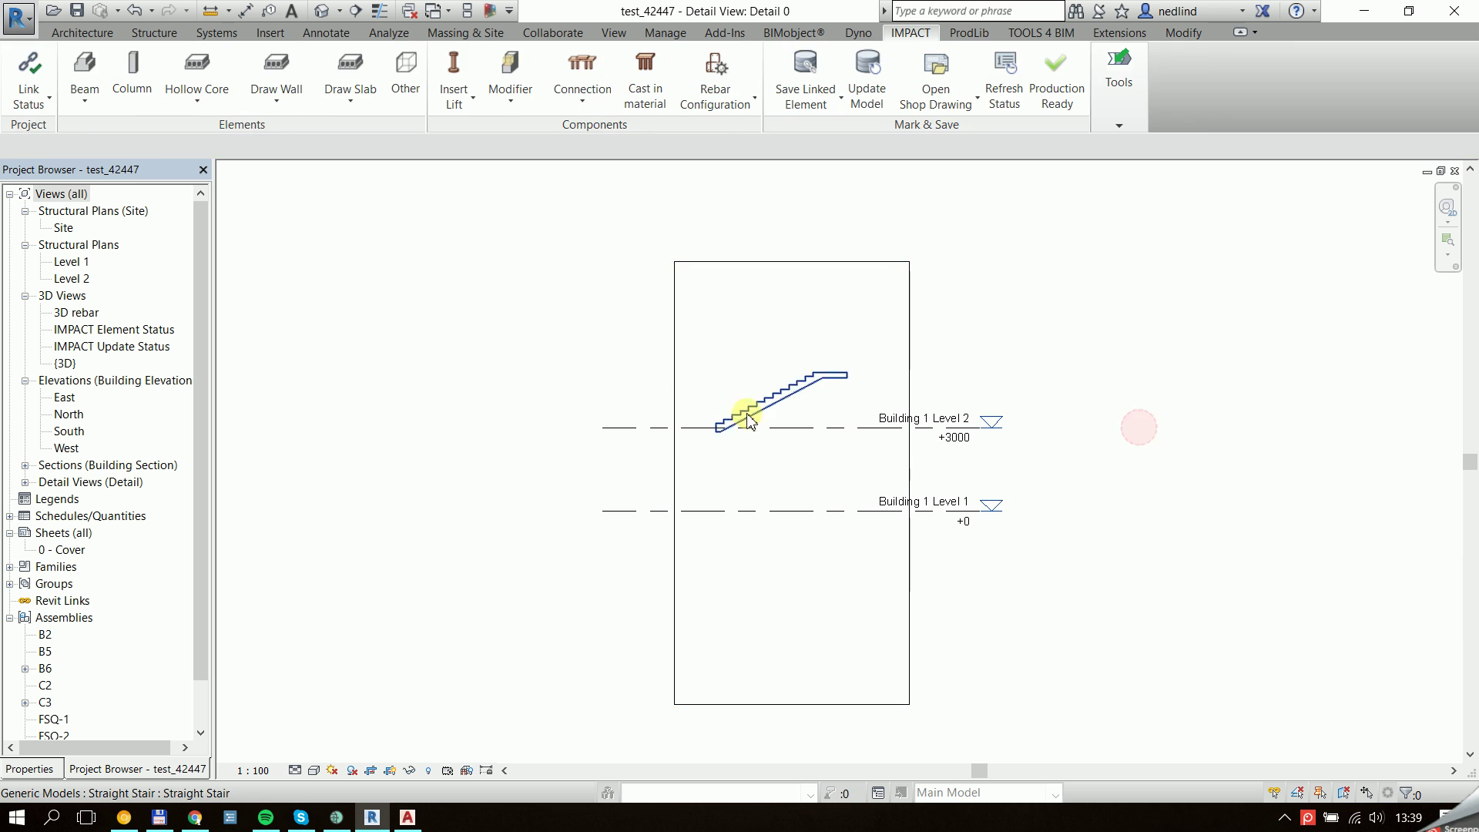
pyautogui.scroll(3, 735, 416)
pyautogui.click(818, 378)
pyautogui.scroll(3, 909, 431)
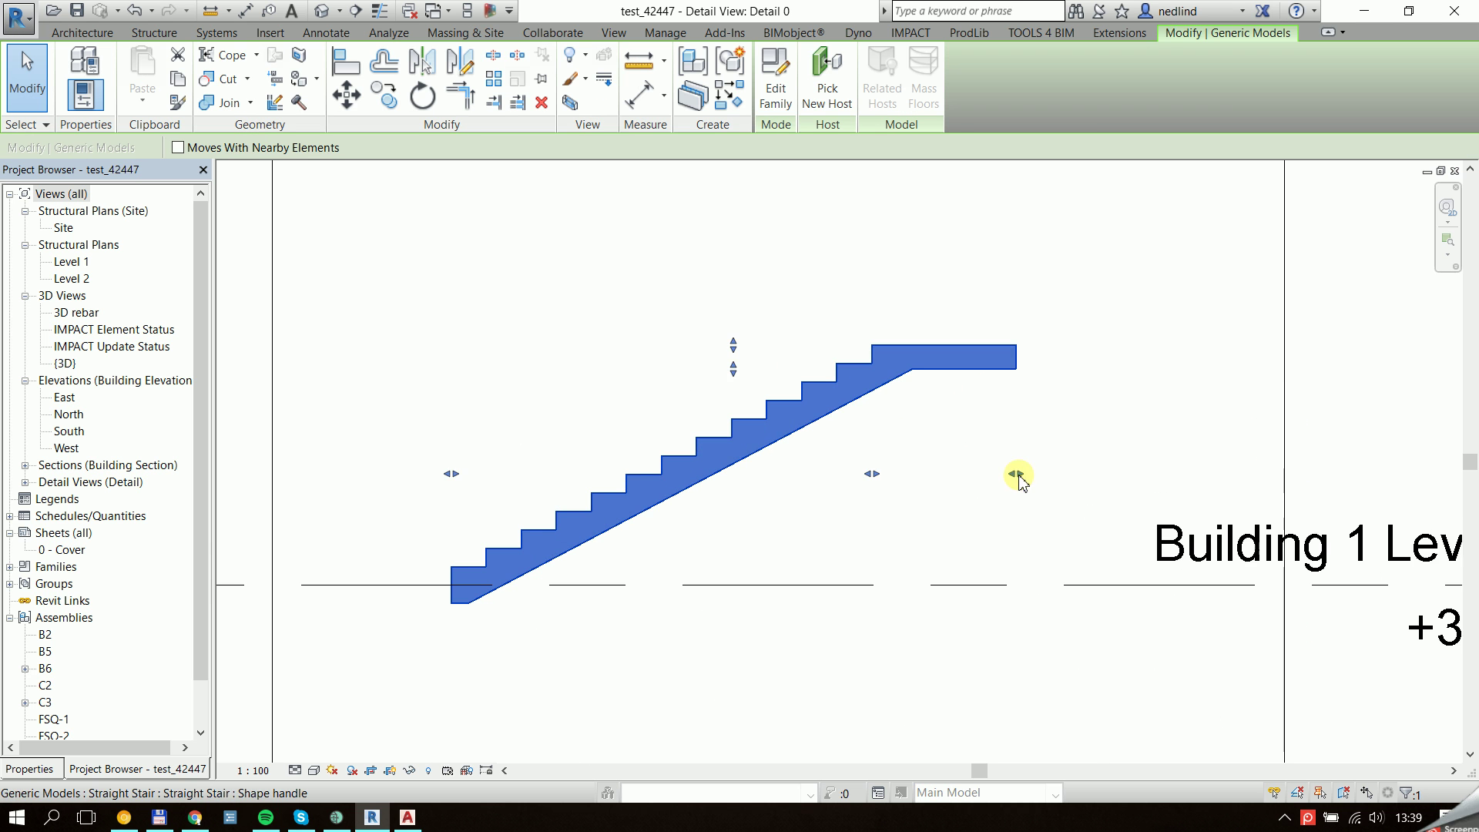
pyautogui.moveTo(1019, 474); pyautogui.dragTo(1079, 478)
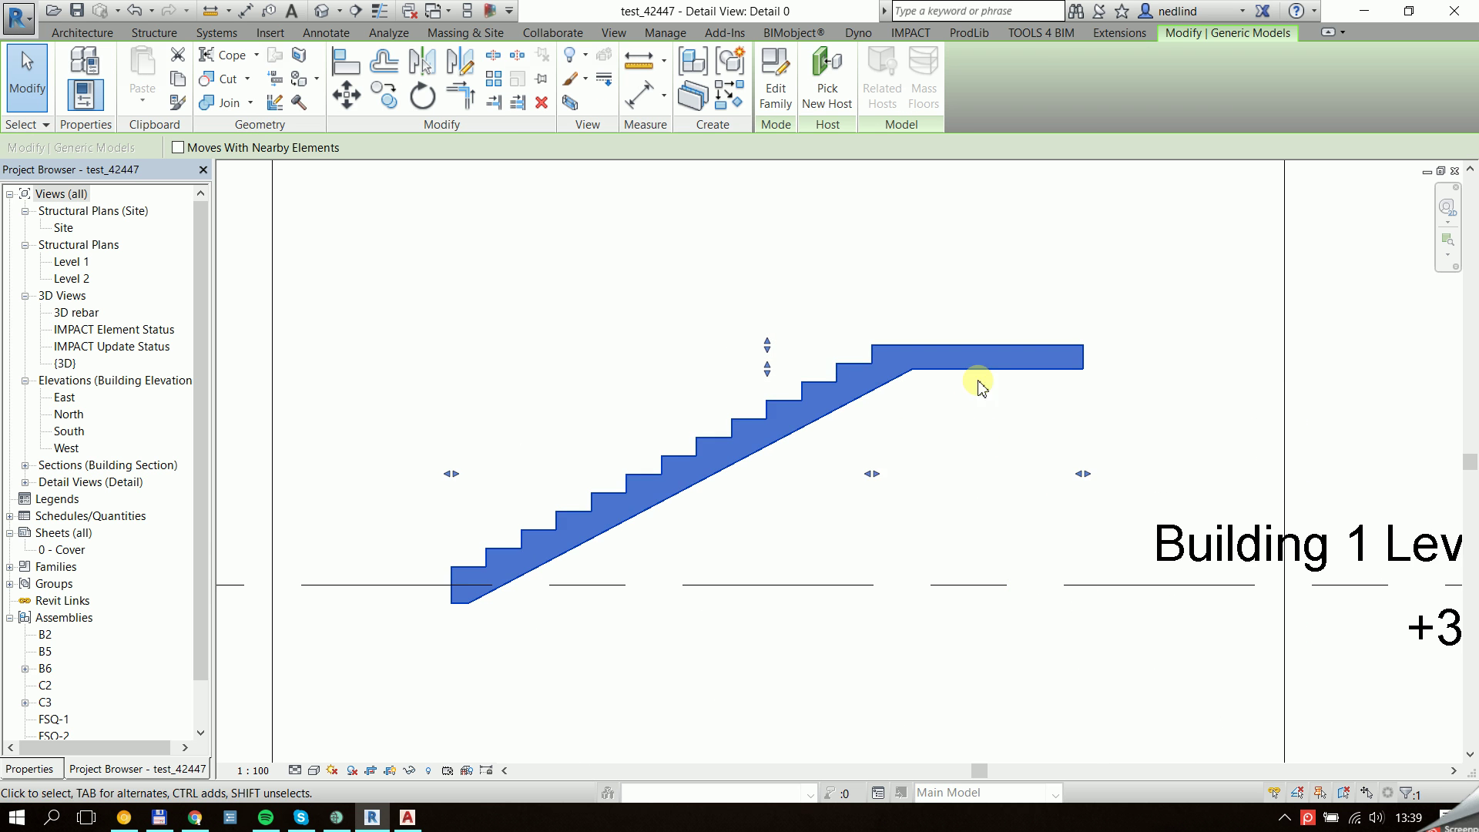
pyautogui.moveTo(896, 482); pyautogui.dragTo(898, 478)
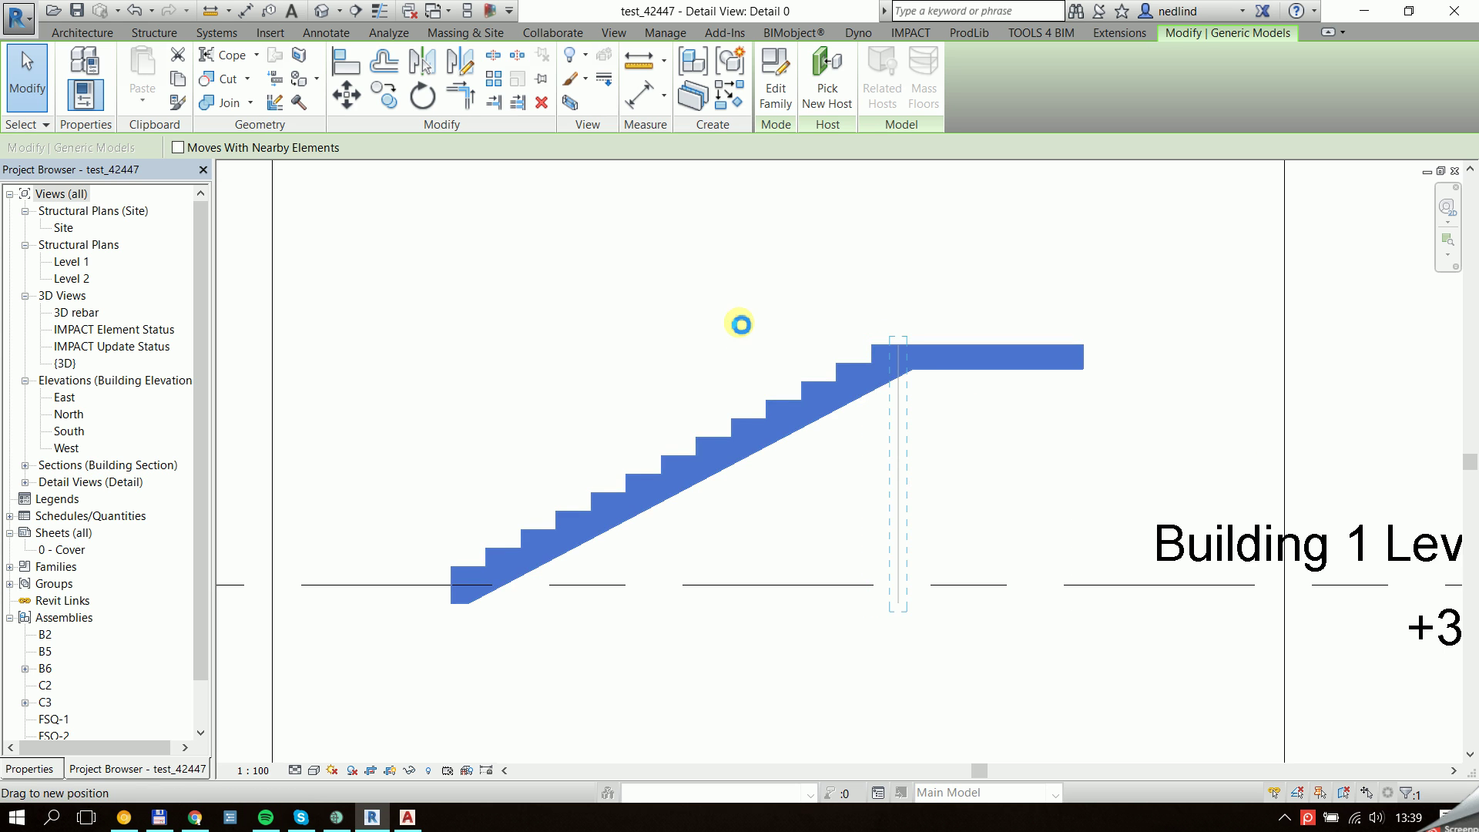
pyautogui.click(716, 312)
pyautogui.moveTo(496, 505); pyautogui.dragTo(544, 416, button='middle')
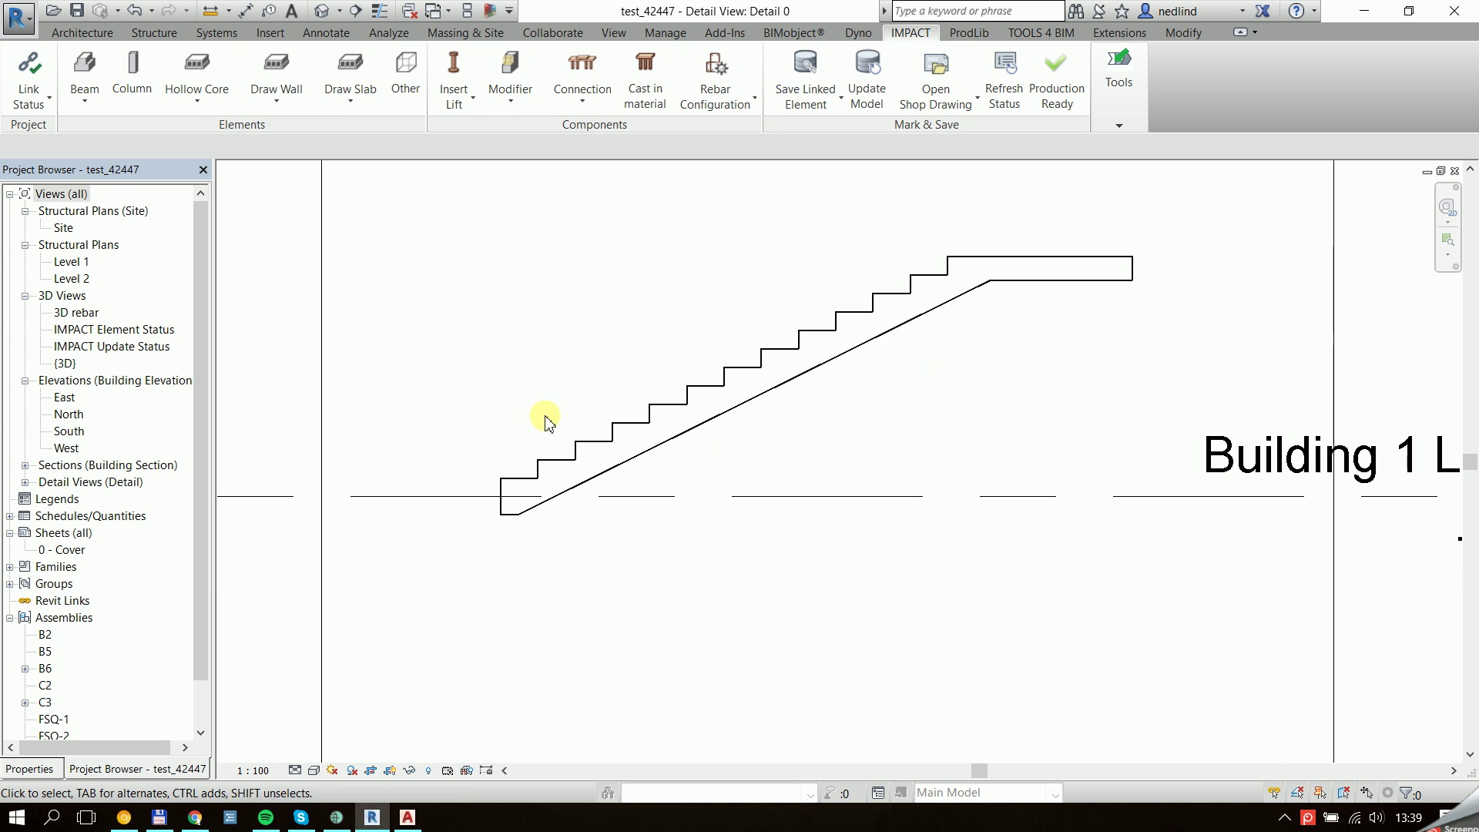
# - In the stair's Properties set height_total to 3000 and length_total to 4500, then deselect
pyautogui.click(693, 383)
pyautogui.click(48, 769)
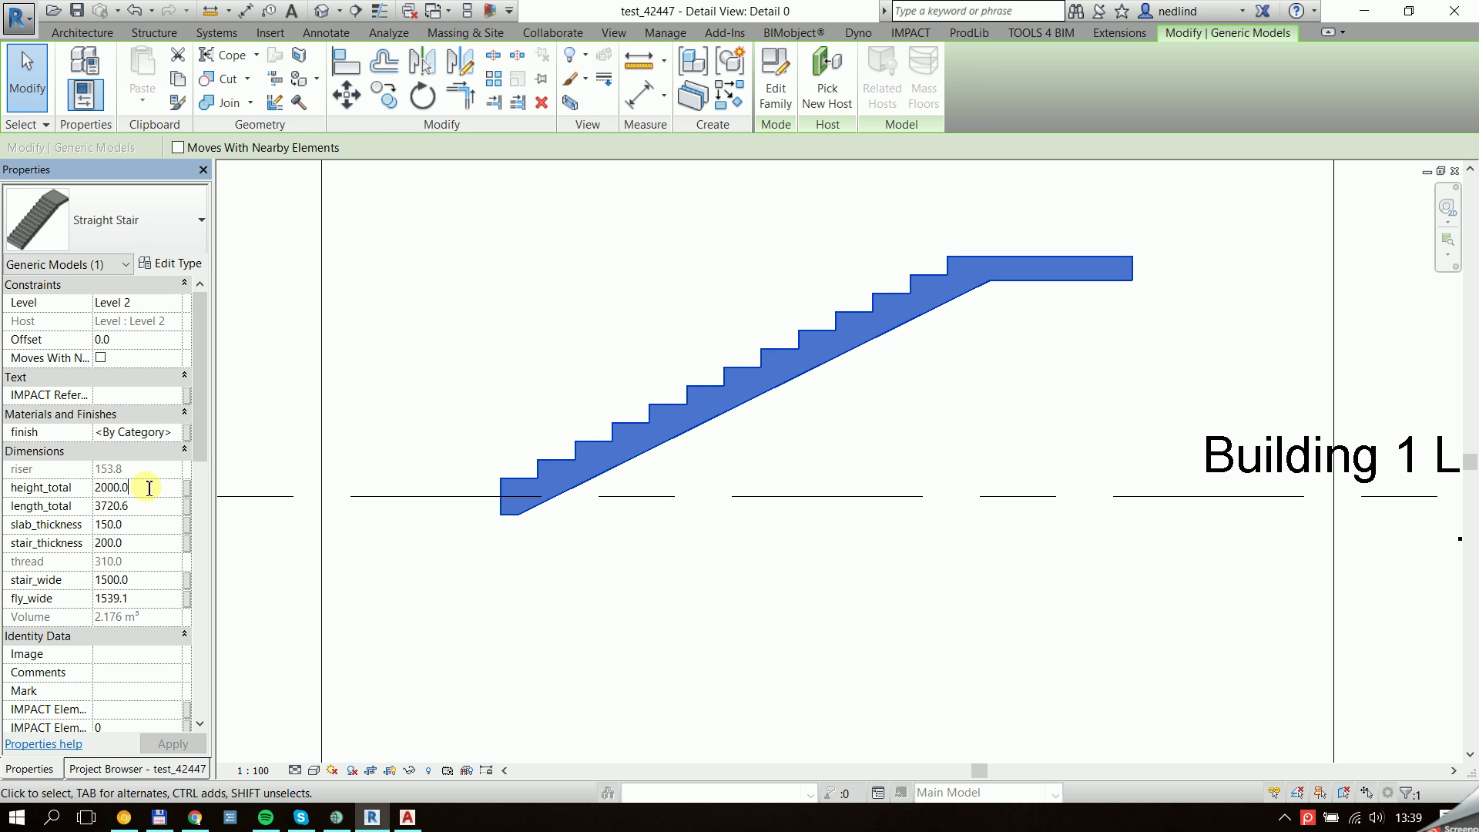
pyautogui.write('300')
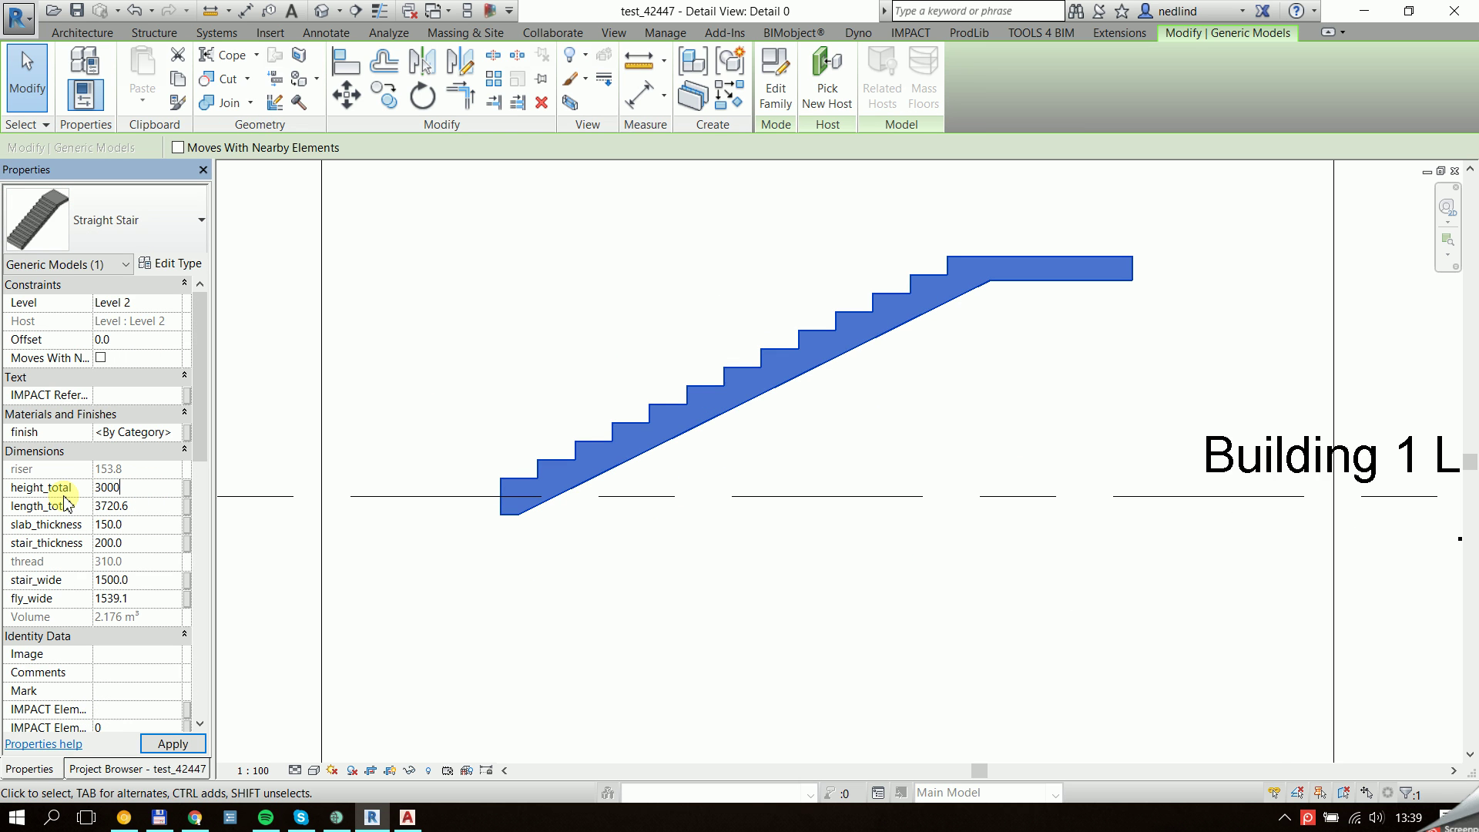
pyautogui.press('Return')
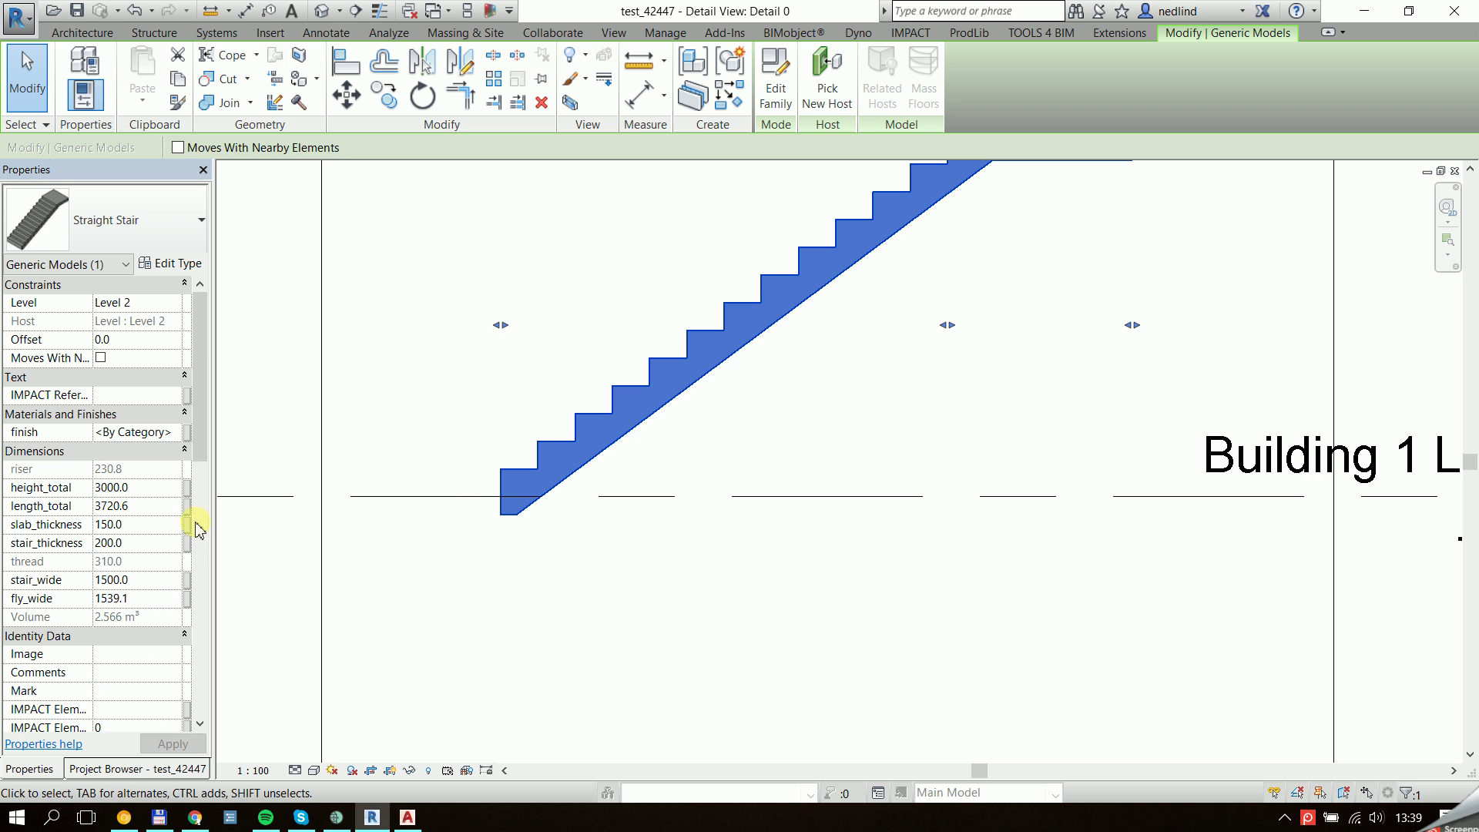
pyautogui.moveTo(202, 456); pyautogui.dragTo(222, 693)
pyautogui.click(162, 675)
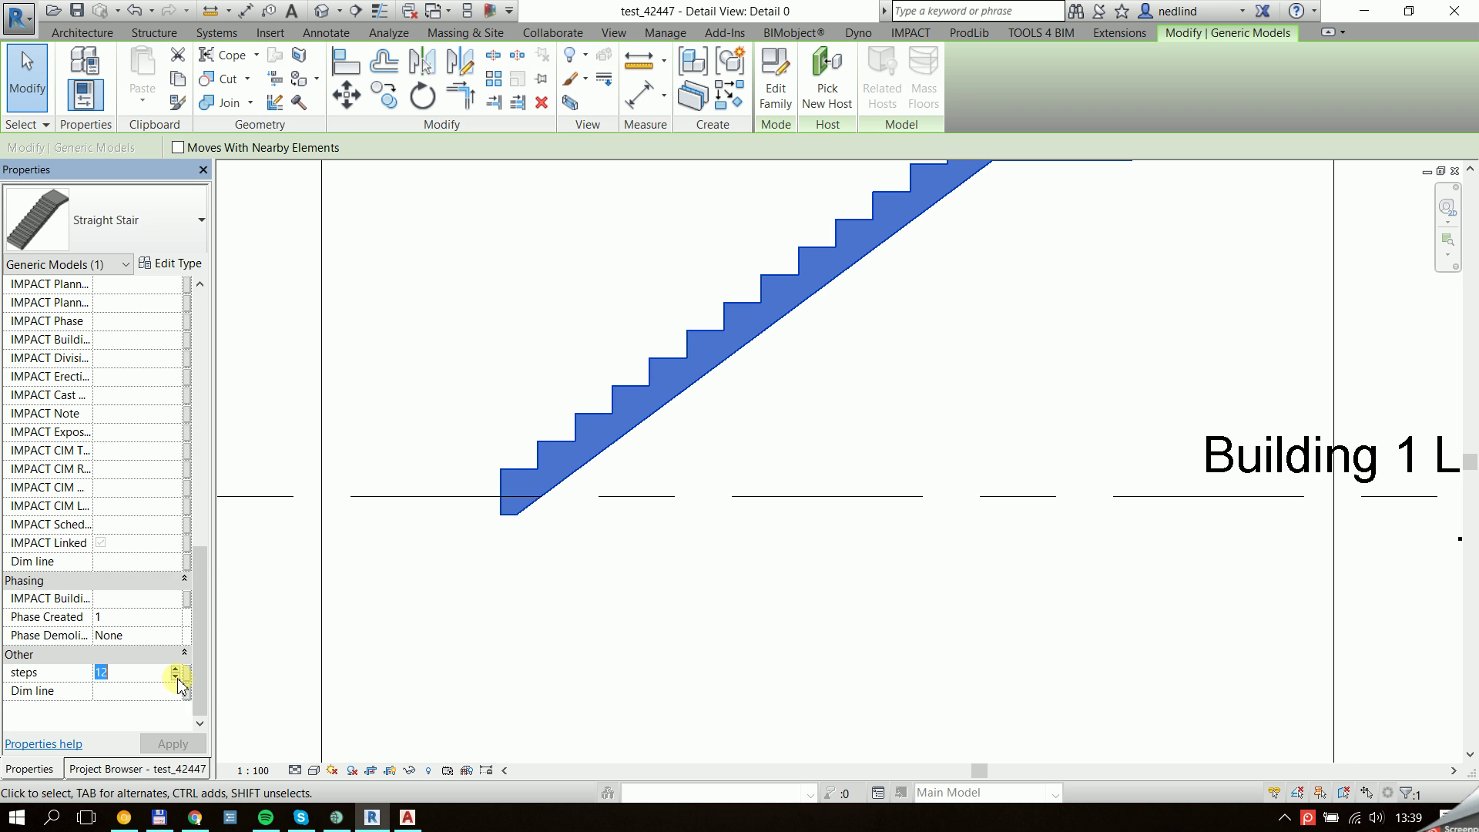
pyautogui.moveTo(204, 617); pyautogui.dragTo(210, 462)
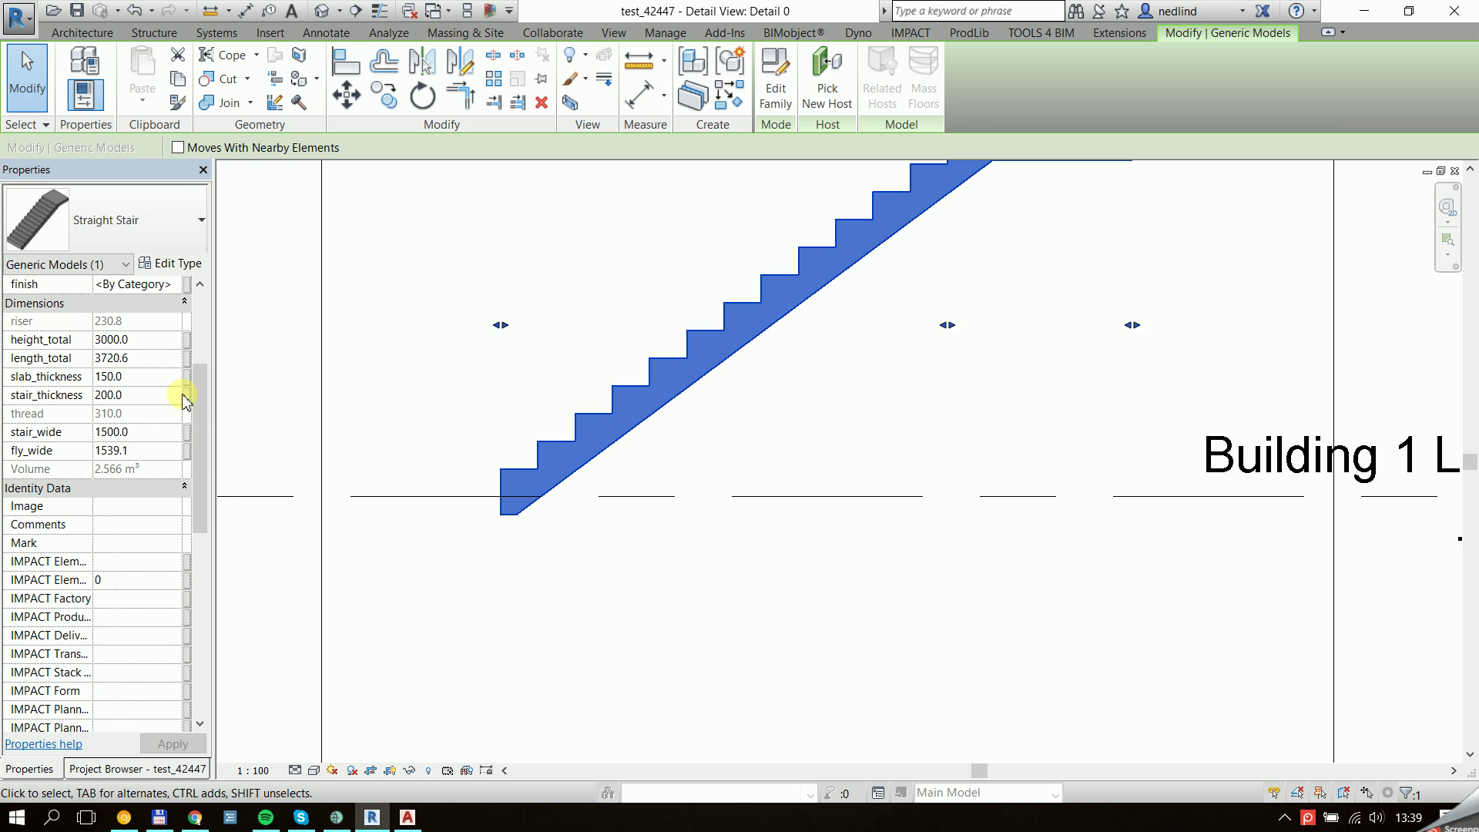
pyautogui.scroll(3, 179, 439)
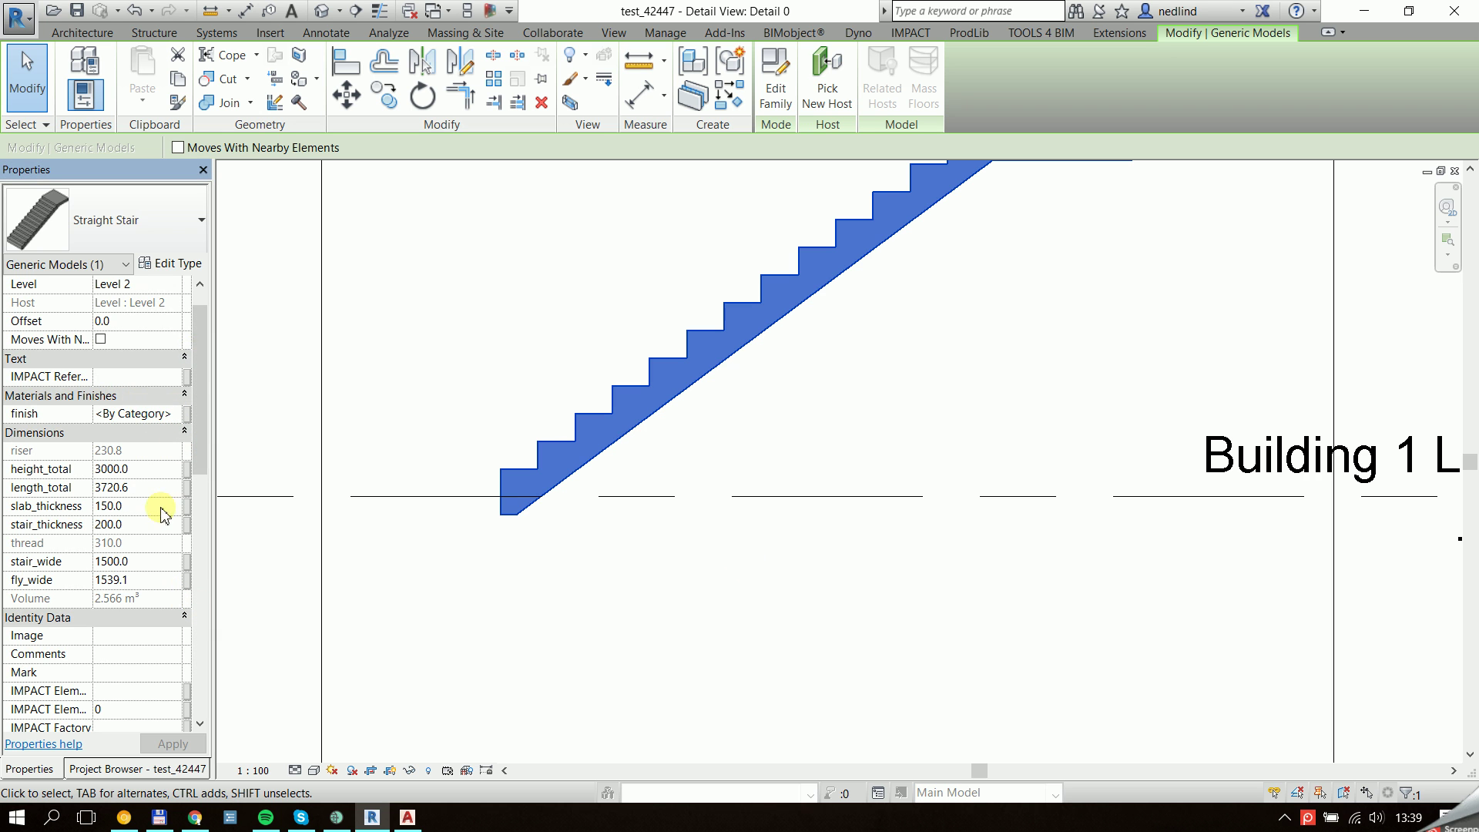
pyautogui.write('4500.0')
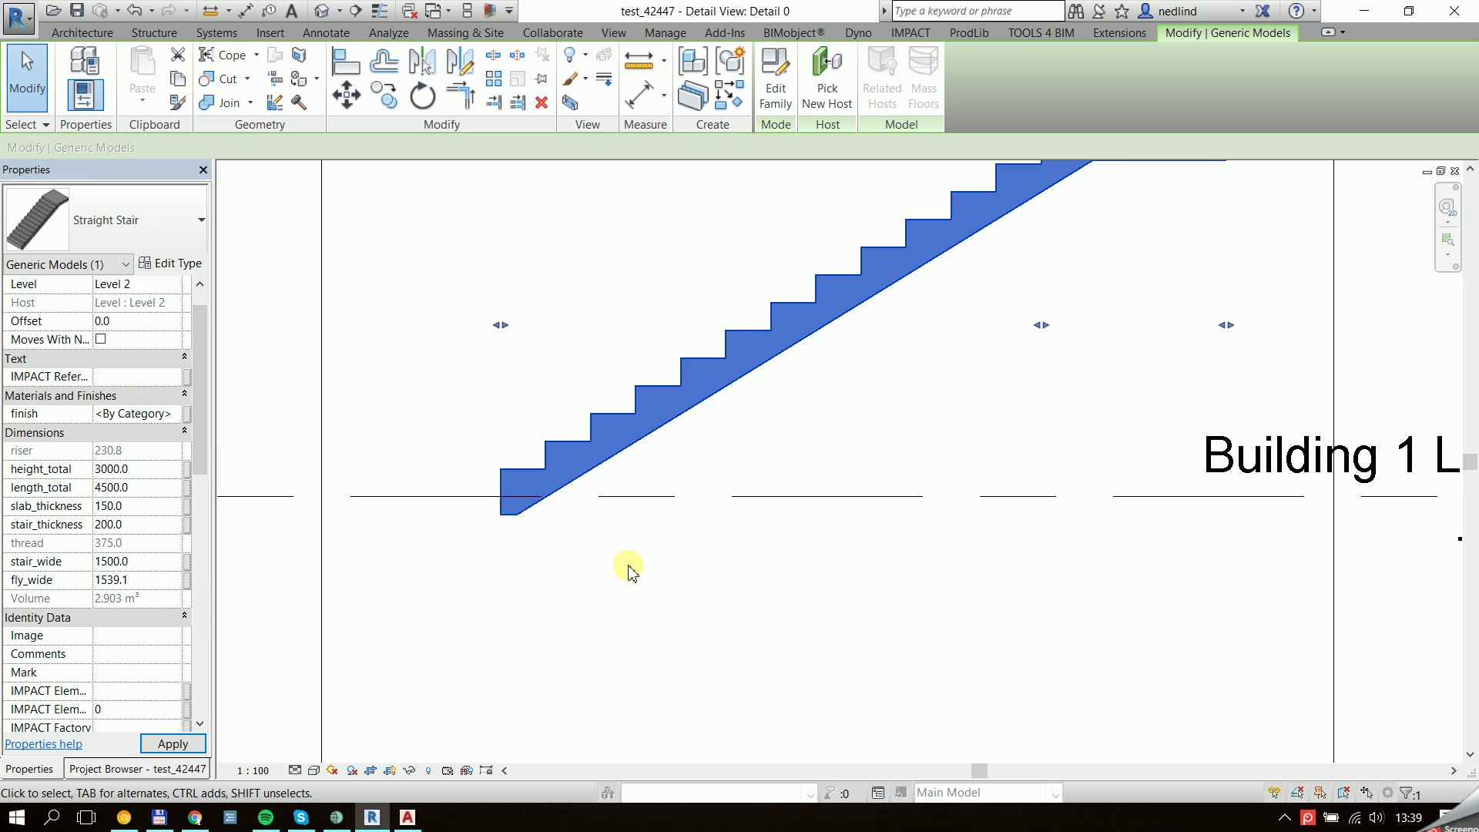
pyautogui.scroll(-3, 704, 556)
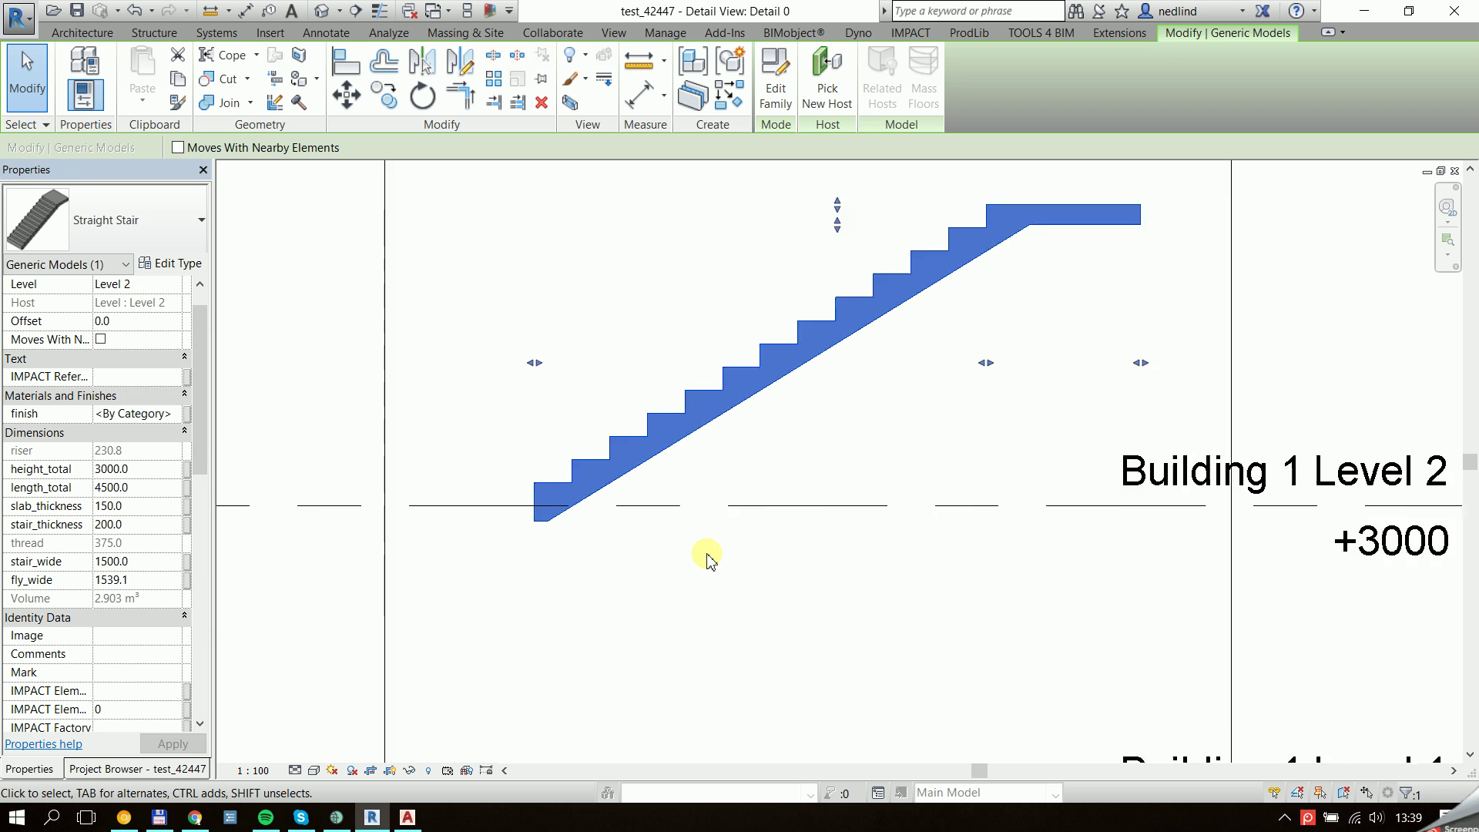
pyautogui.click(814, 617)
# - Switch to the Default 3D View, orbit in on the stair, and start Cast-in material insertion
pyautogui.moveTo(835, 467); pyautogui.dragTo(809, 467, button='middle')
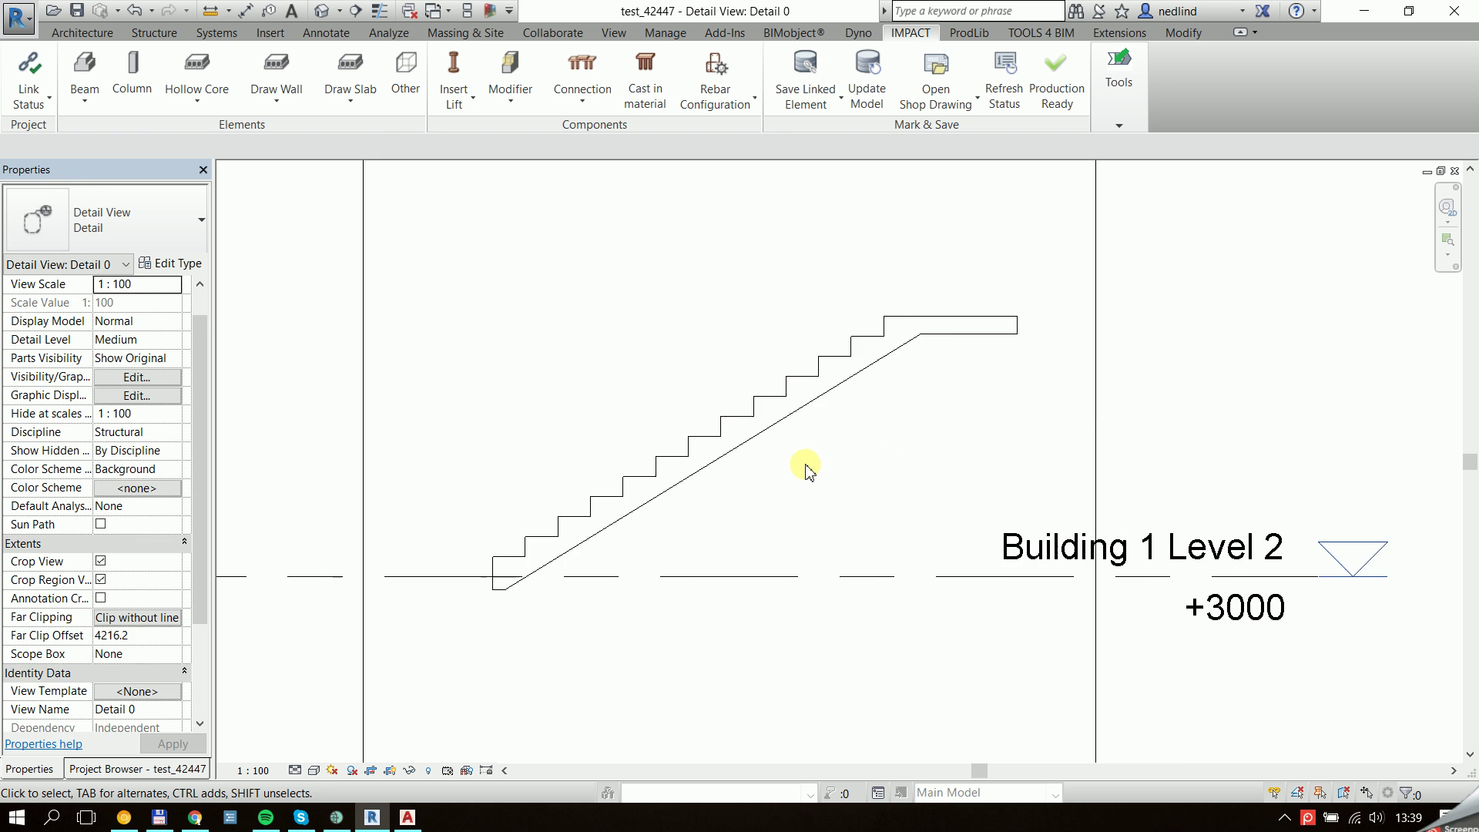
pyautogui.hotkey('ctrl', 'Tab')
pyautogui.hotkey('ctrl', 'Tab')
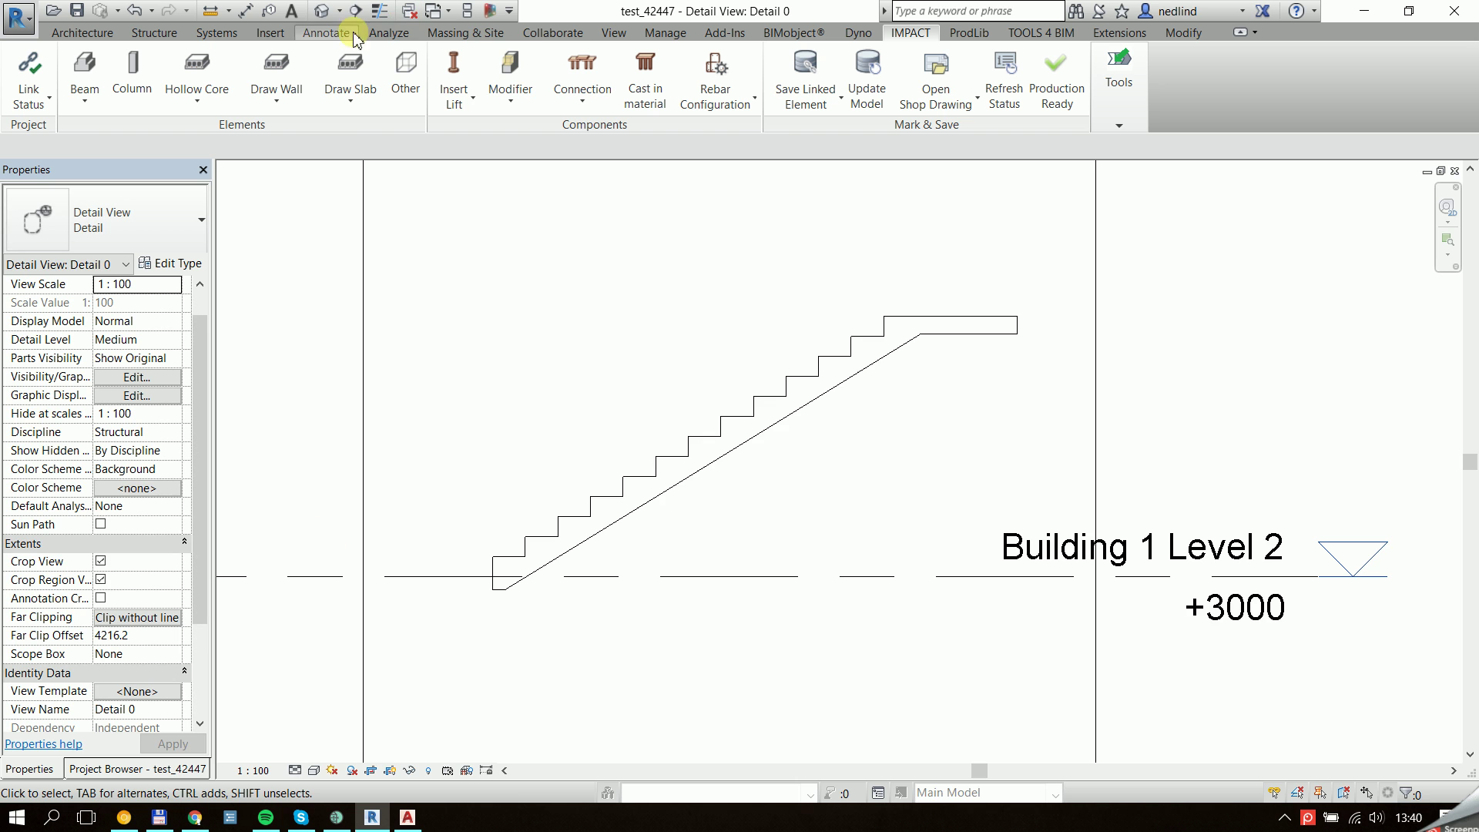
pyautogui.click(324, 11)
pyautogui.moveTo(990, 535); pyautogui.dragTo(663, 510, button='middle')
pyautogui.scroll(8, 661, 512)
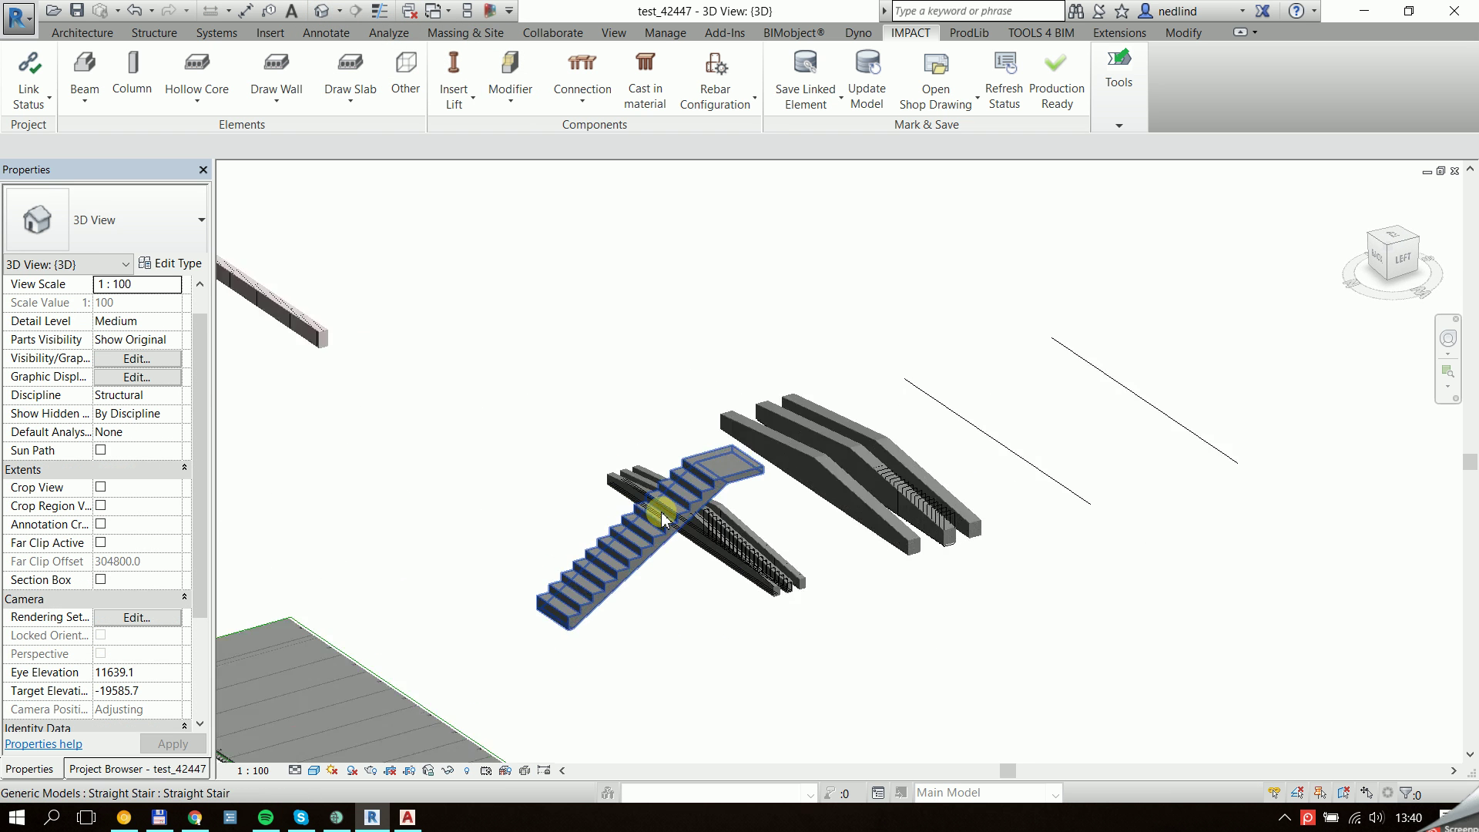
pyautogui.keyDown('shift'); pyautogui.moveTo(689, 603); pyautogui.dragTo(720, 489, button='middle'); pyautogui.keyUp('shift')
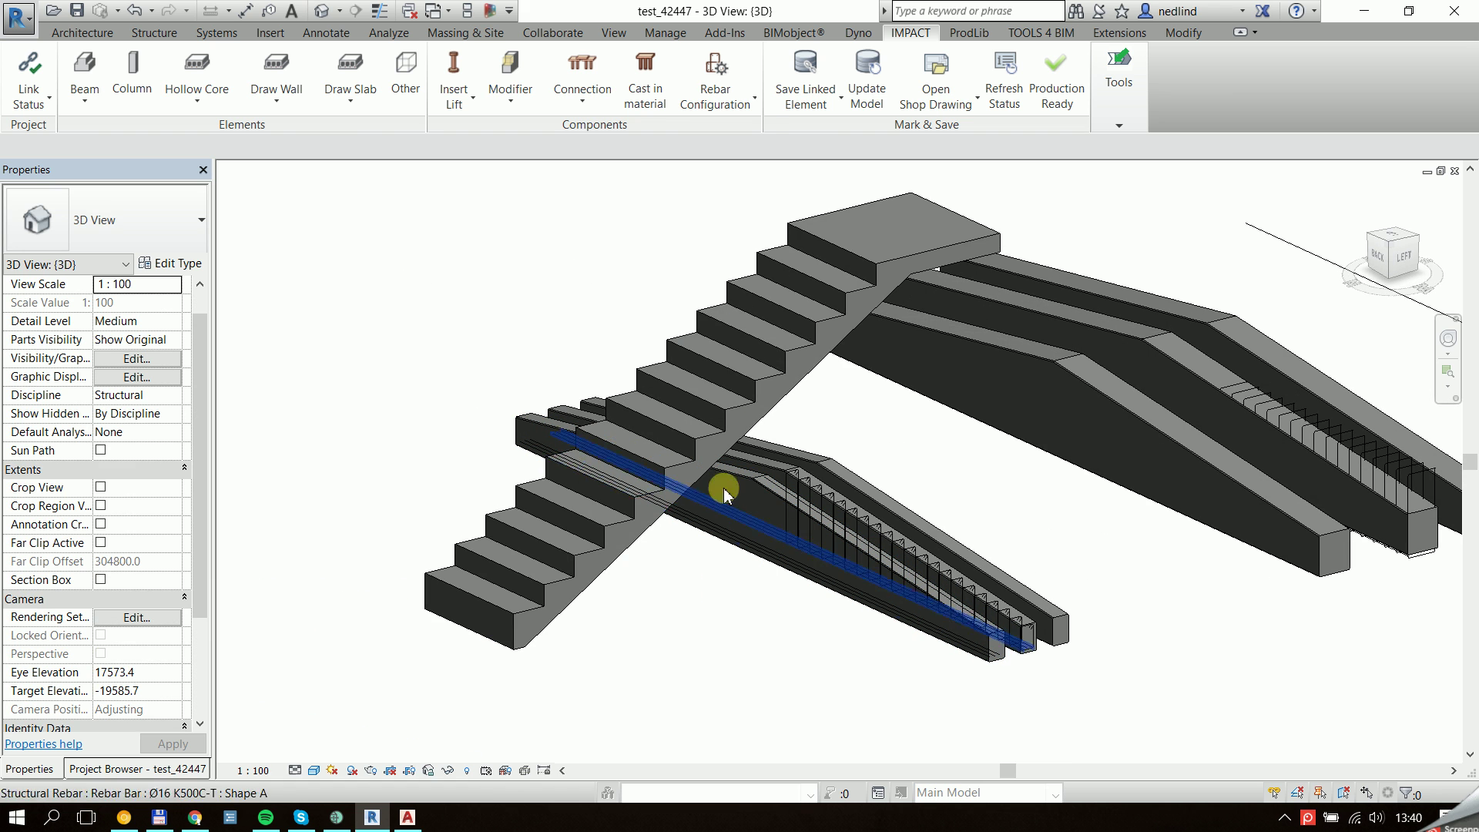
pyautogui.click(645, 73)
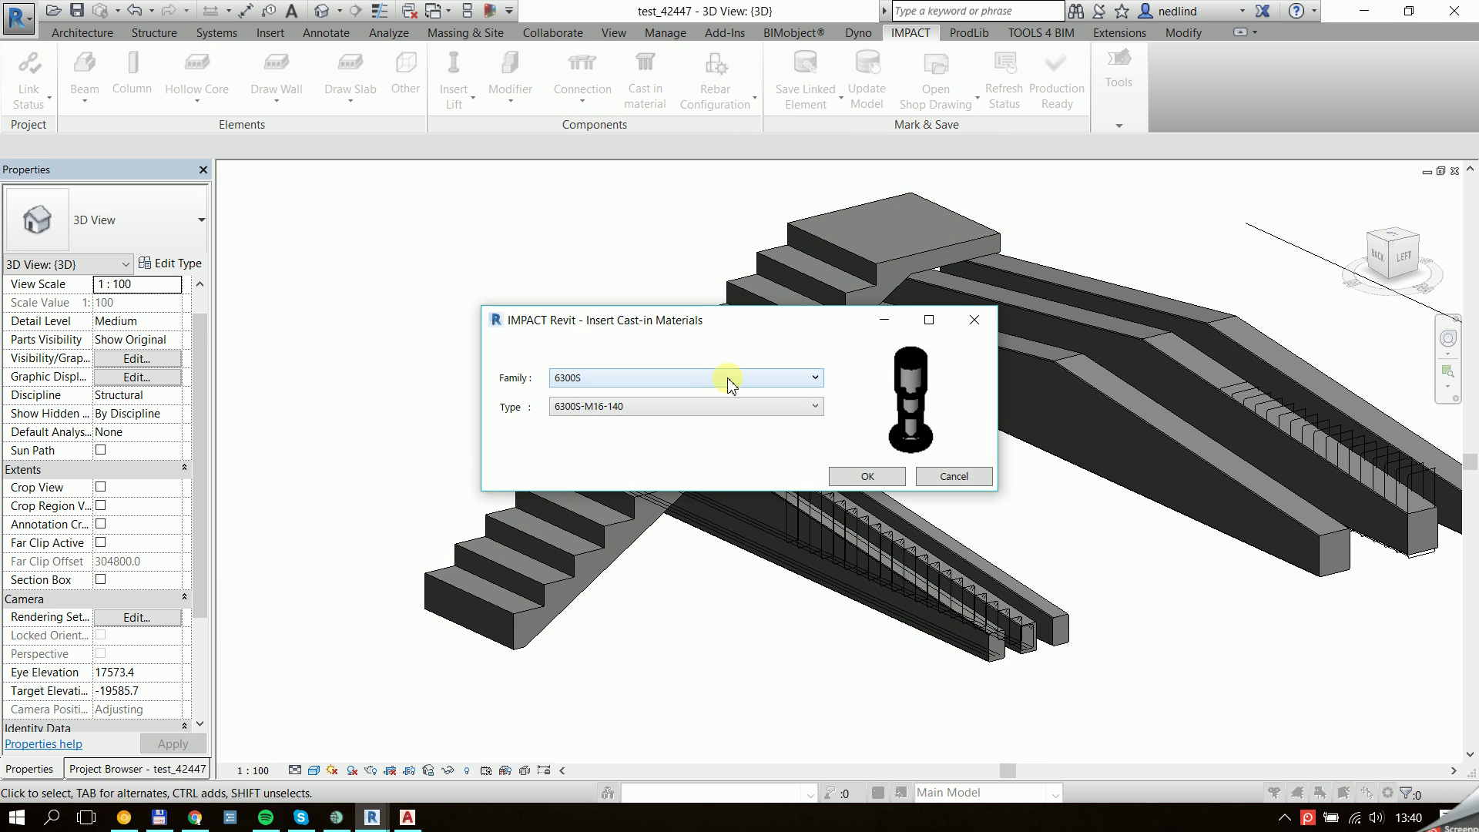
# - Confirm type 6300S-M16-140 and place two cast-in inserts on the stair faces
pyautogui.click(864, 478)
pyautogui.keyDown('shift'); pyautogui.moveTo(902, 390); pyautogui.dragTo(856, 304, button='middle'); pyautogui.keyUp('shift')
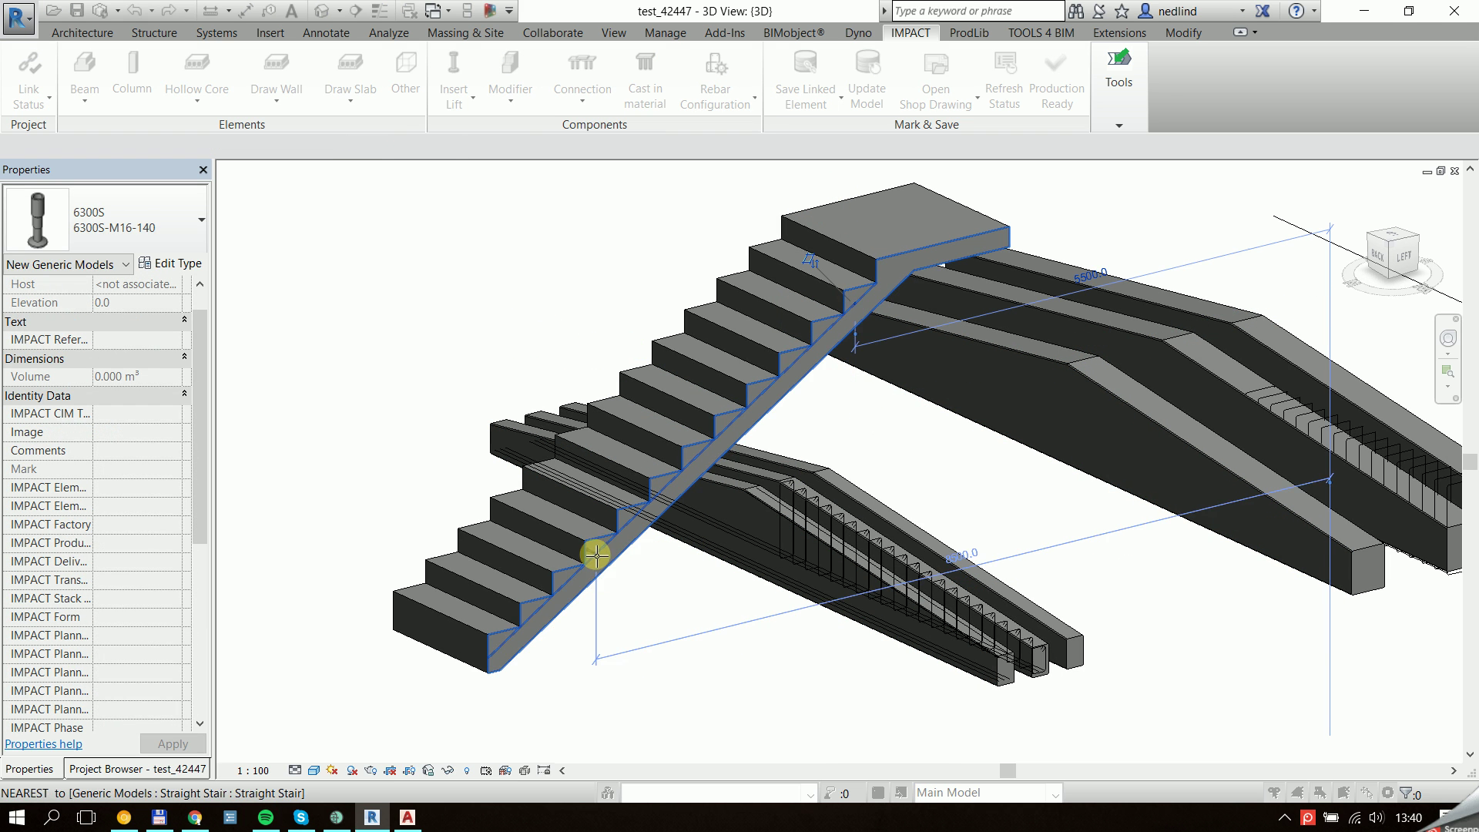
pyautogui.keyDown('shift'); pyautogui.moveTo(588, 562); pyautogui.dragTo(784, 504, button='middle'); pyautogui.keyUp('shift')
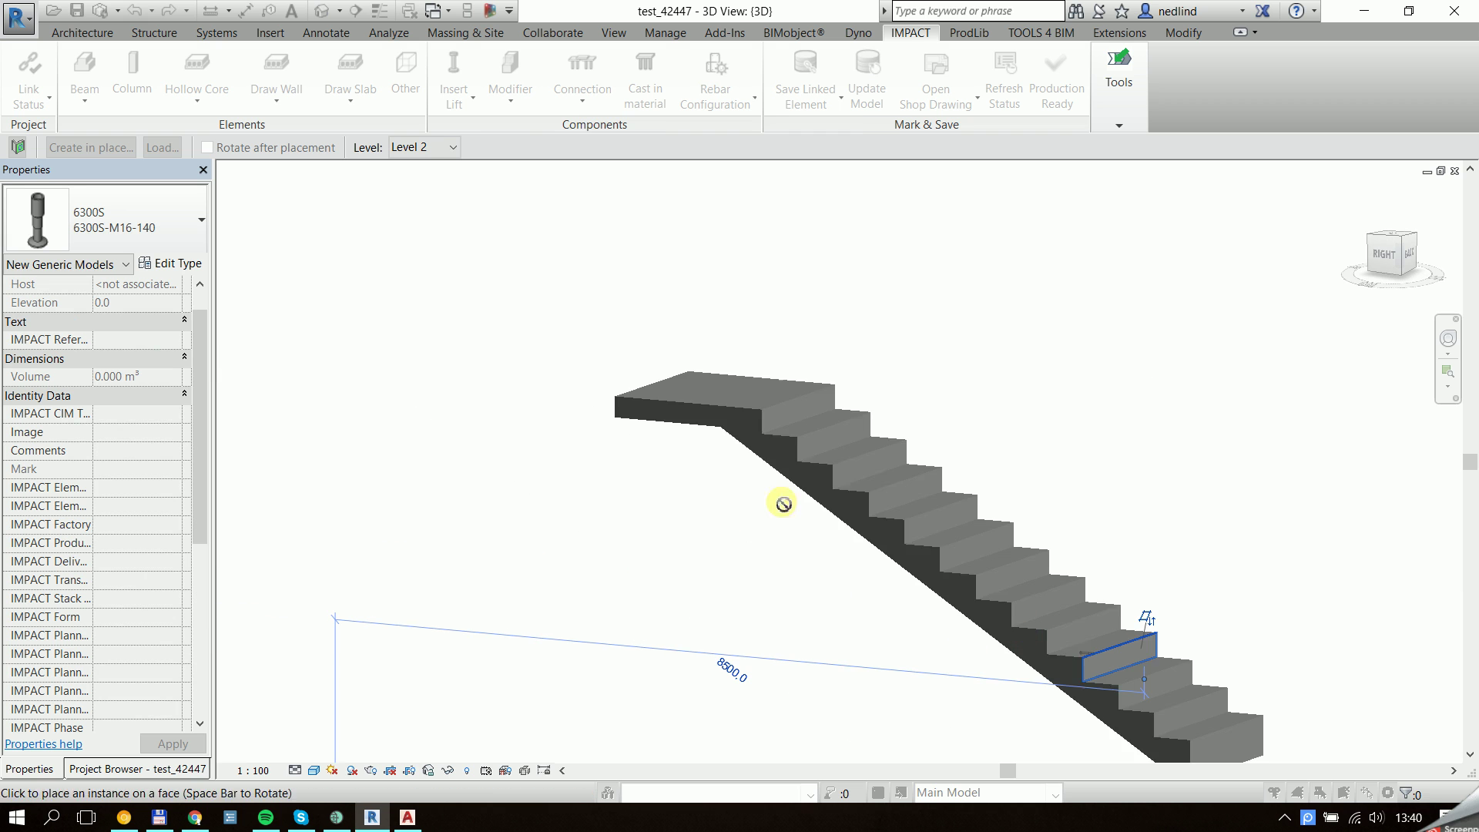
pyautogui.click(777, 453)
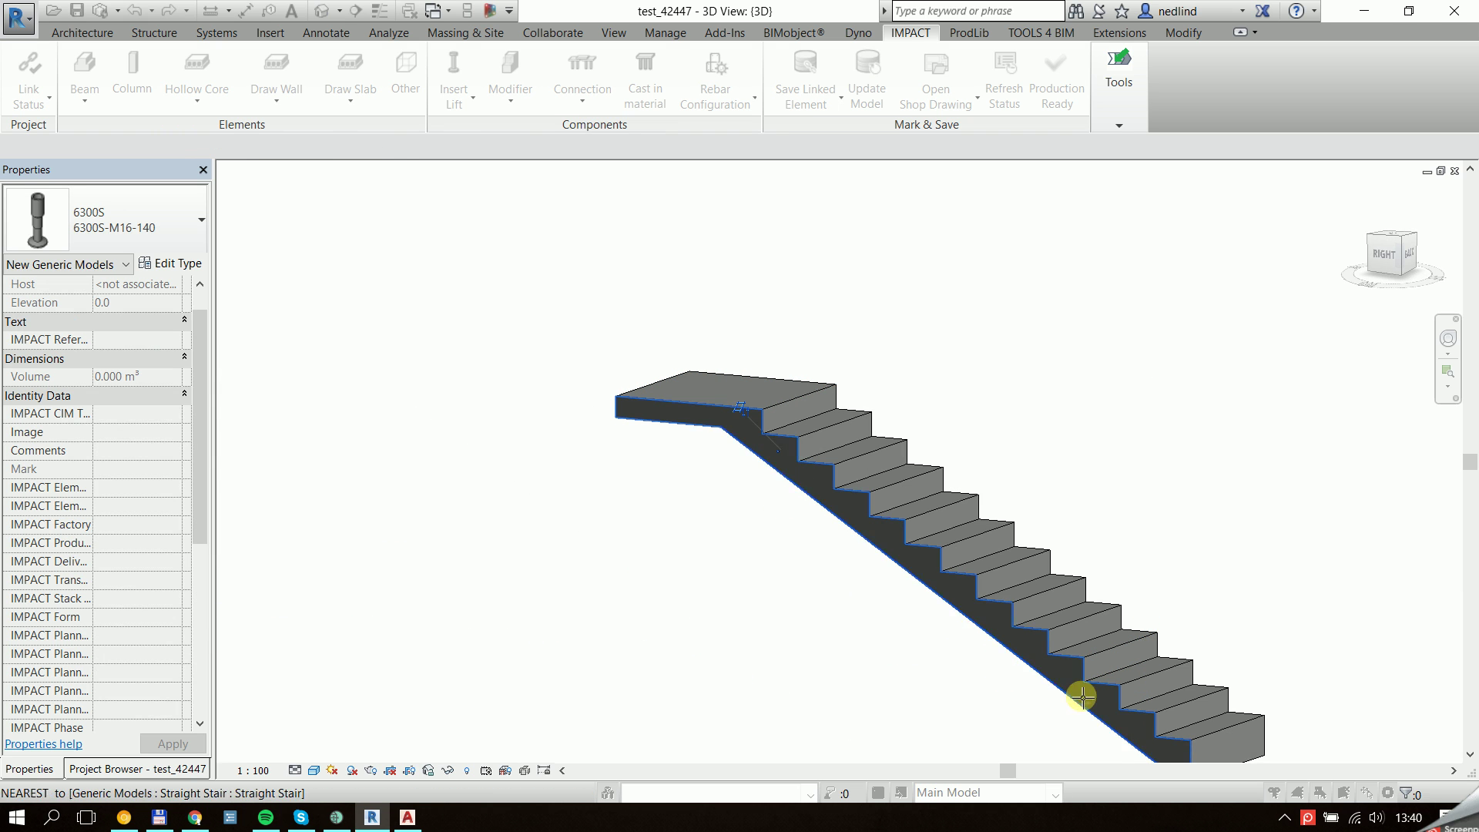
pyautogui.click(1065, 674)
pyautogui.press('Escape')
pyautogui.press('Escape')
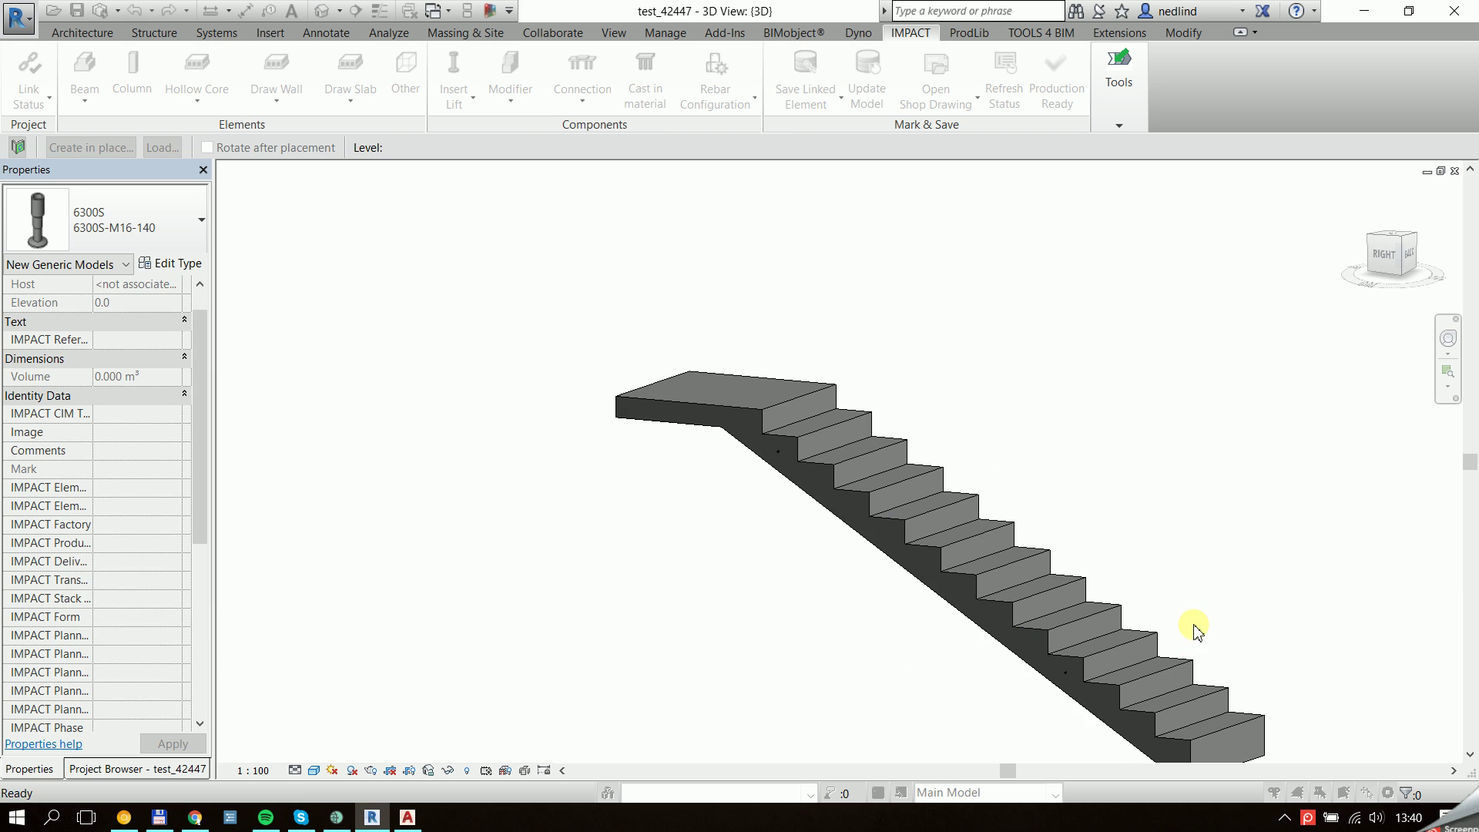
pyautogui.scroll(-3, 1163, 581)
pyautogui.moveTo(1094, 552); pyautogui.dragTo(770, 466, button='middle')
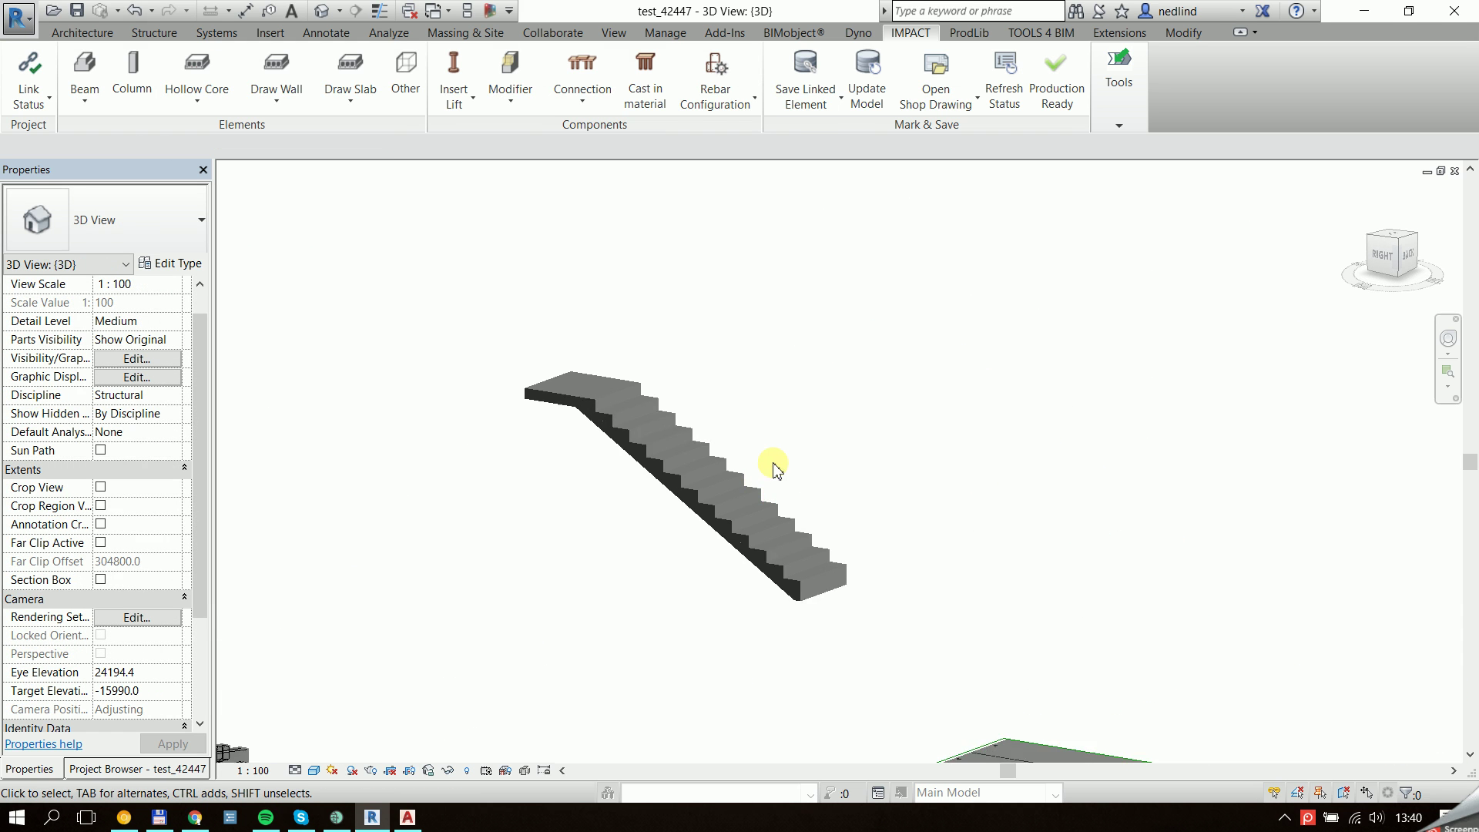
pyautogui.scroll(2, 770, 466)
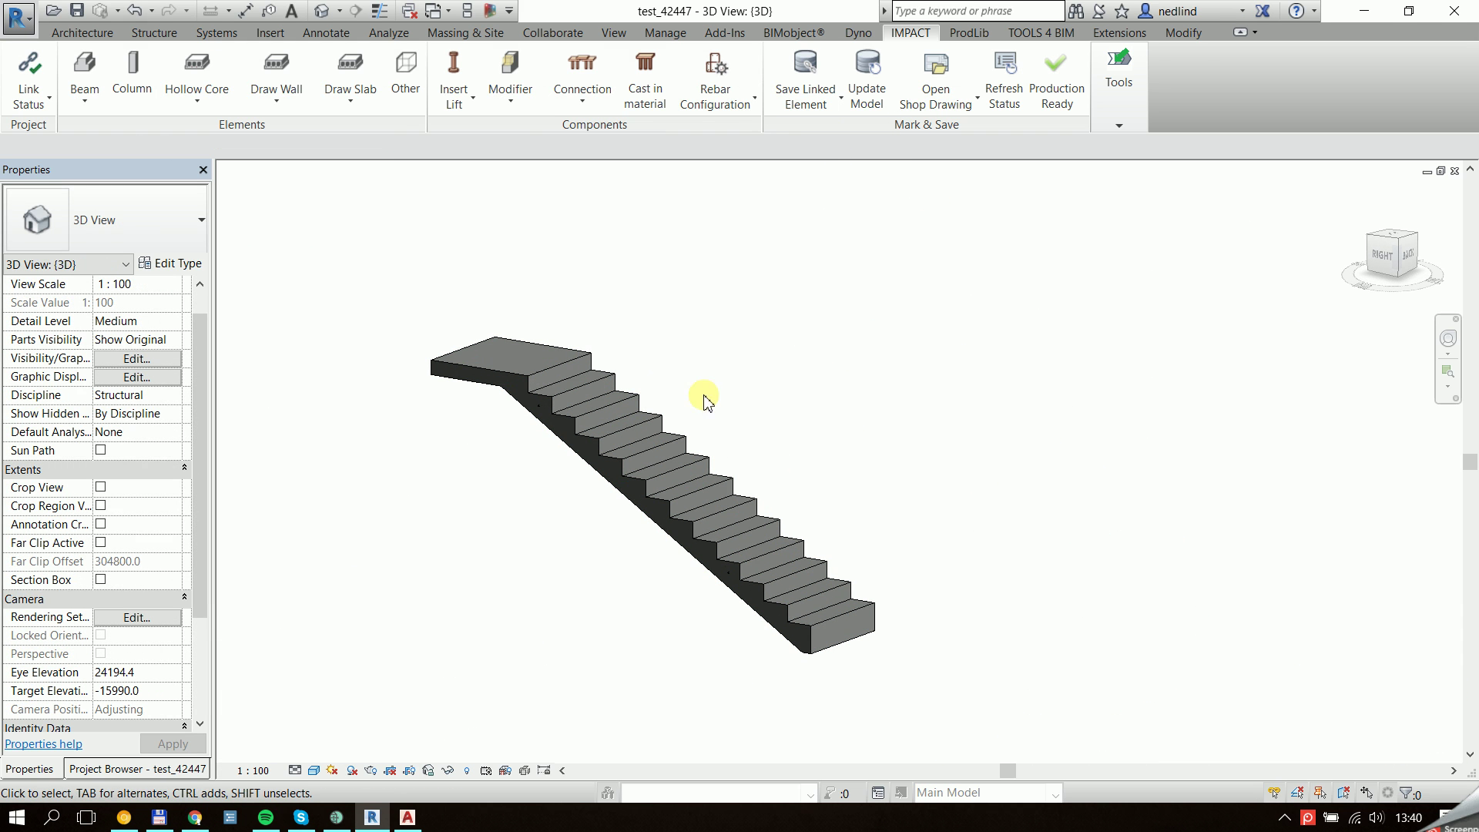
# - Select the precast stair and open the IMPACT Save Linked Element dropdown
pyautogui.click(571, 343)
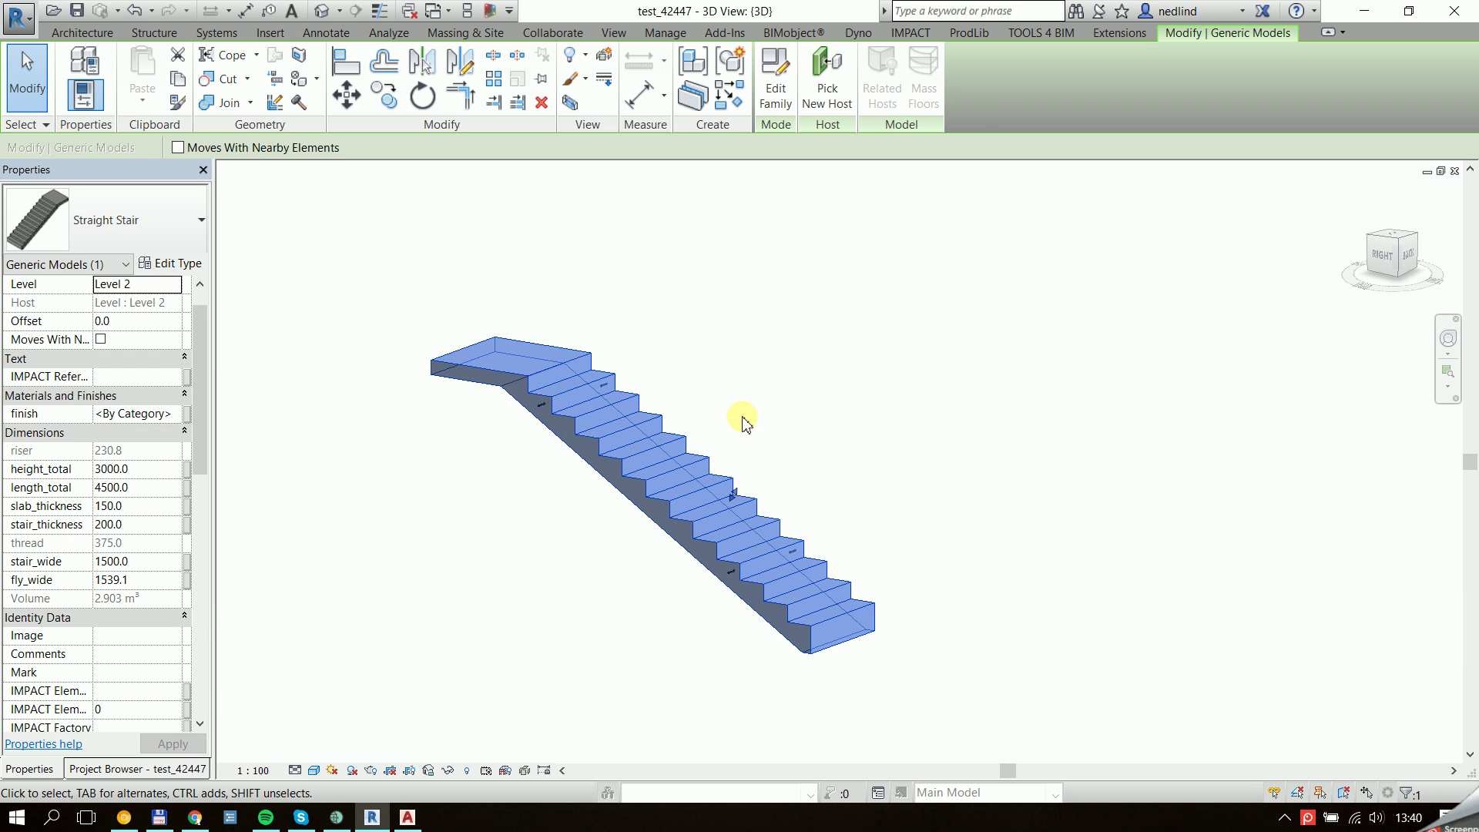
pyautogui.moveTo(747, 421); pyautogui.dragTo(807, 403, button='middle')
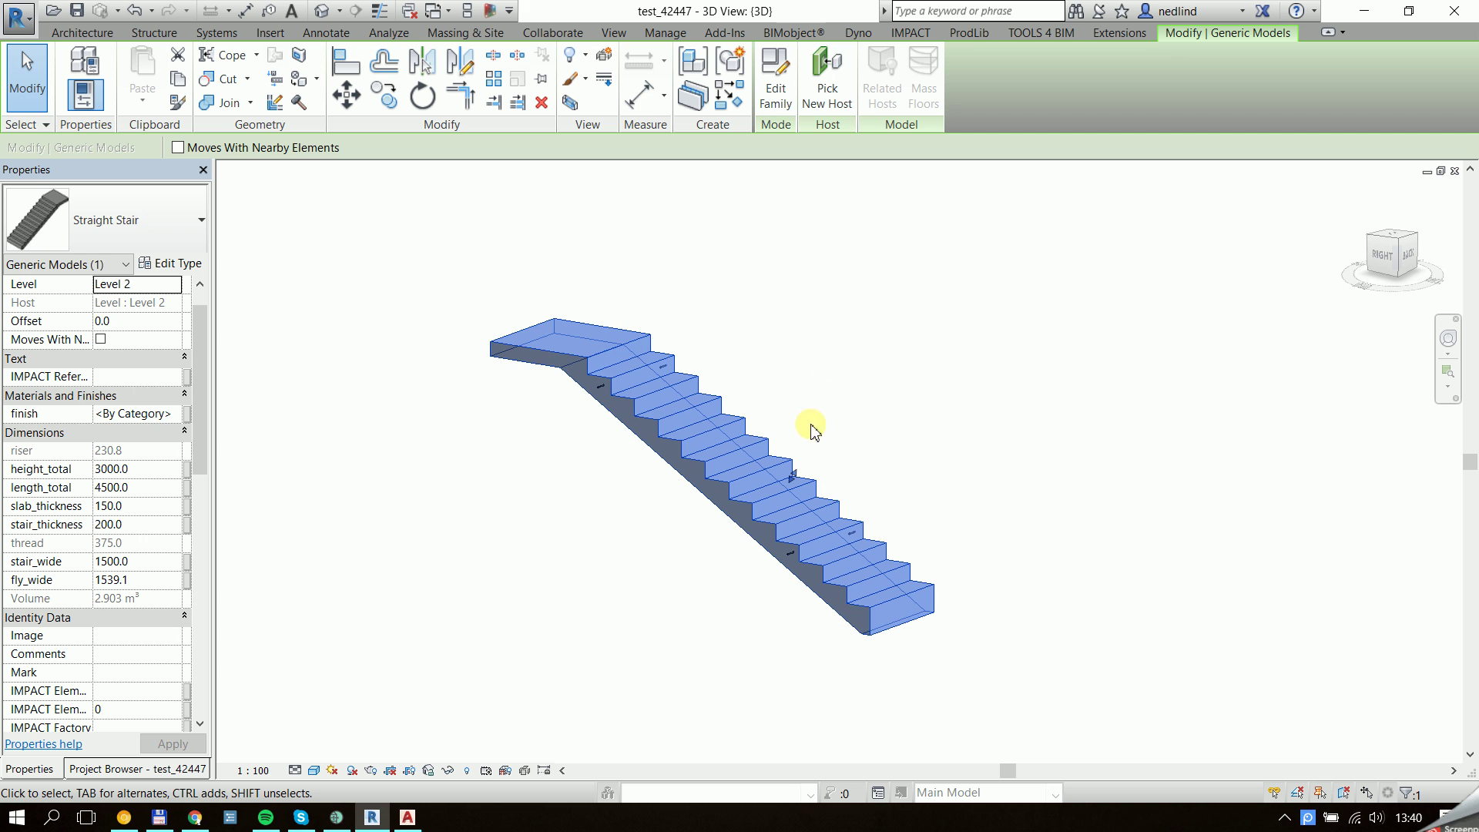
pyautogui.click(911, 32)
pyautogui.click(830, 108)
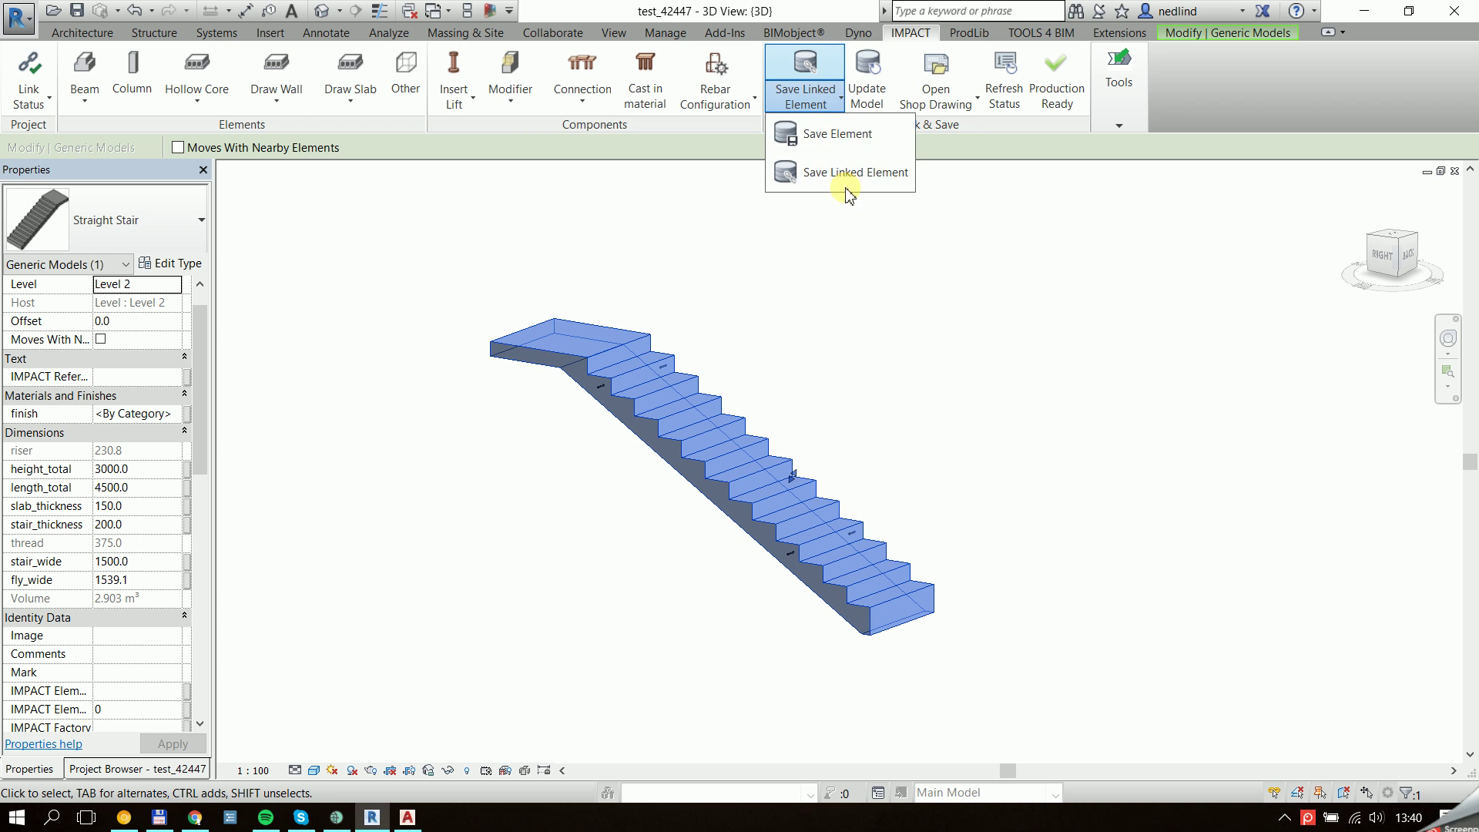
# - Renumber the STRAIGHTSTAIR element's mark from L1 to S1 in Save Linked Element
pyautogui.click(850, 179)
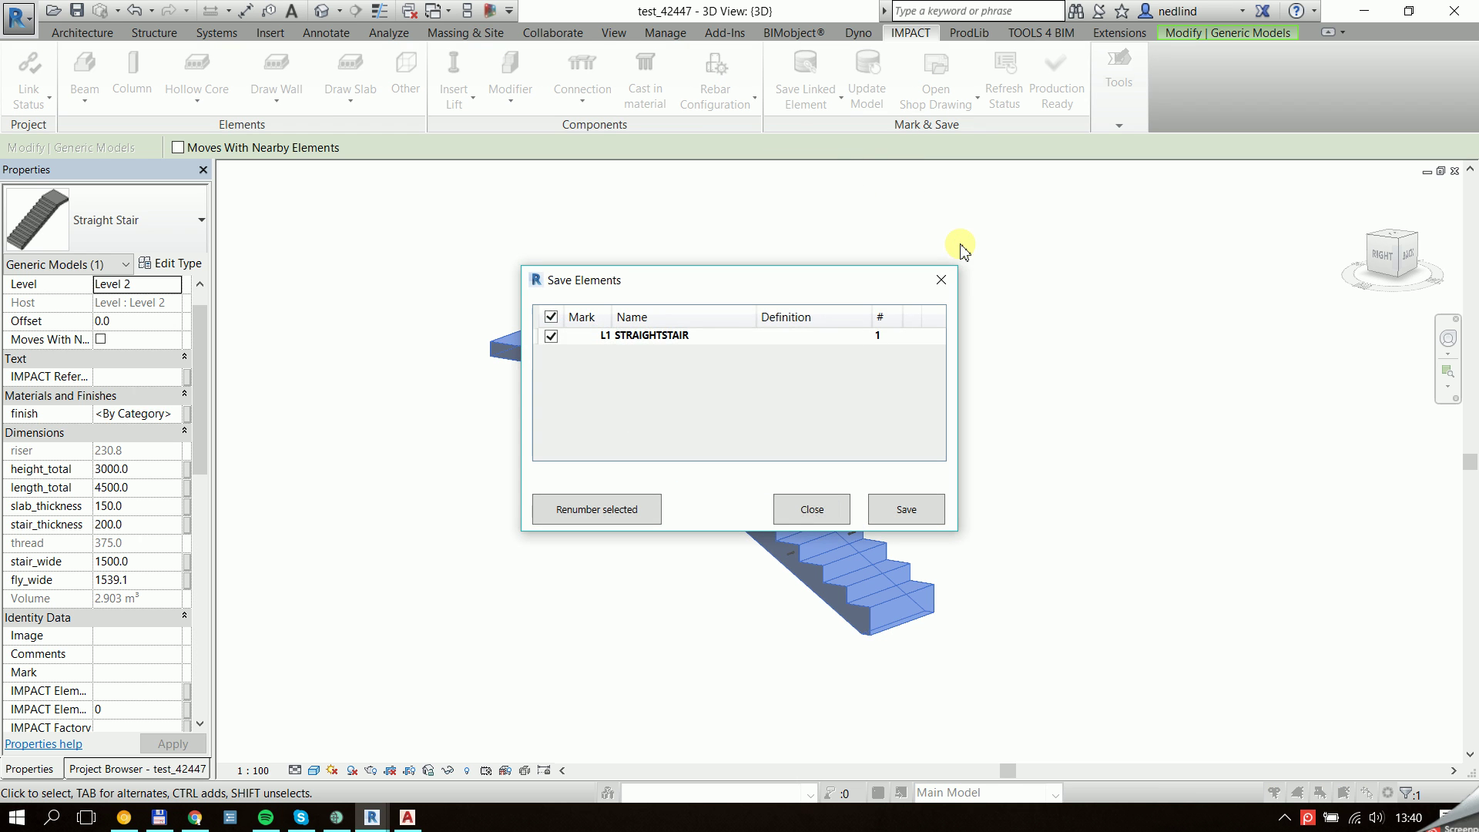
pyautogui.click(646, 344)
pyautogui.click(638, 508)
pyautogui.doubleClick(765, 394)
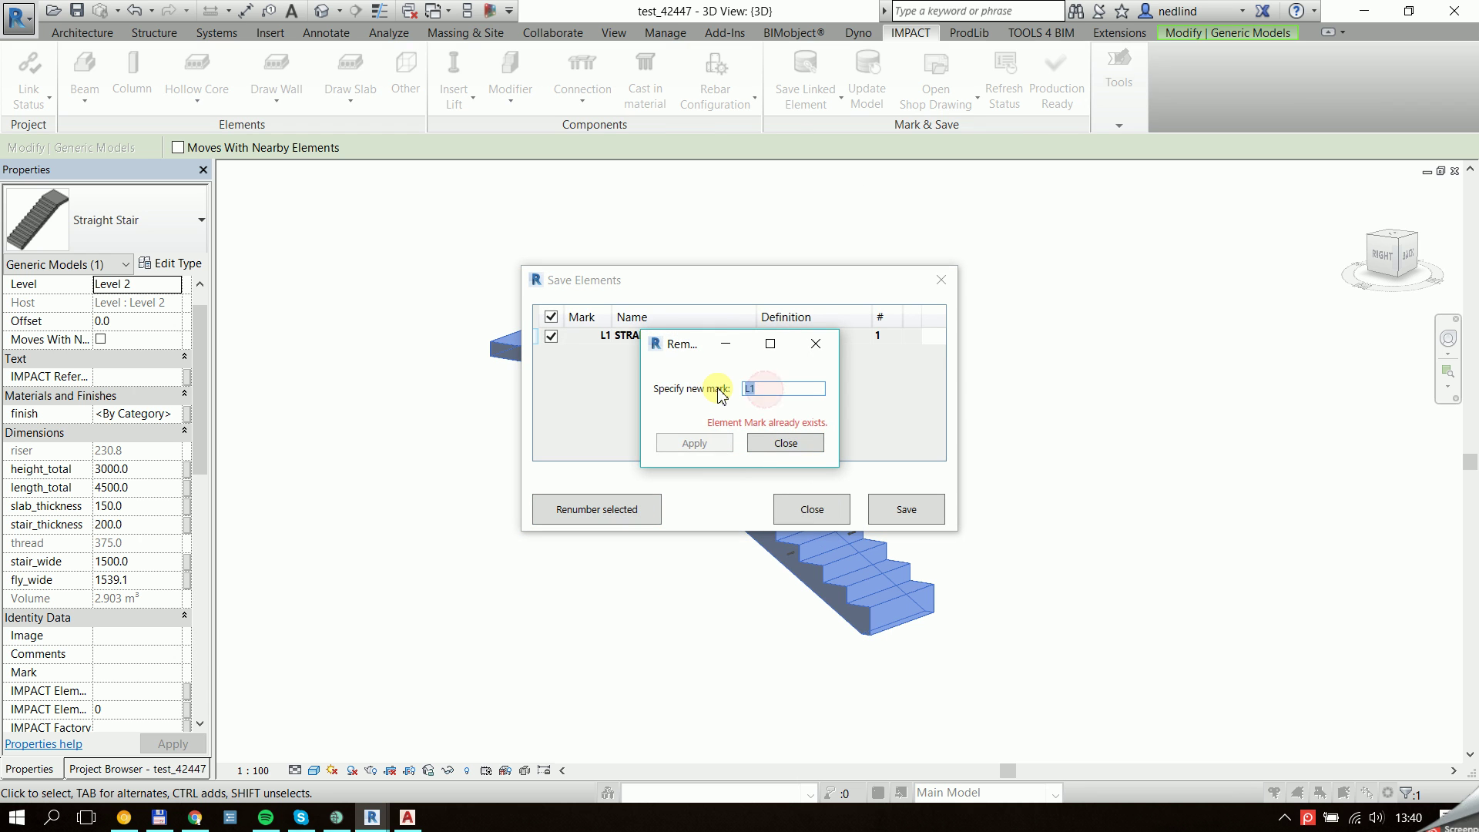
pyautogui.write('S1')
pyautogui.click(697, 442)
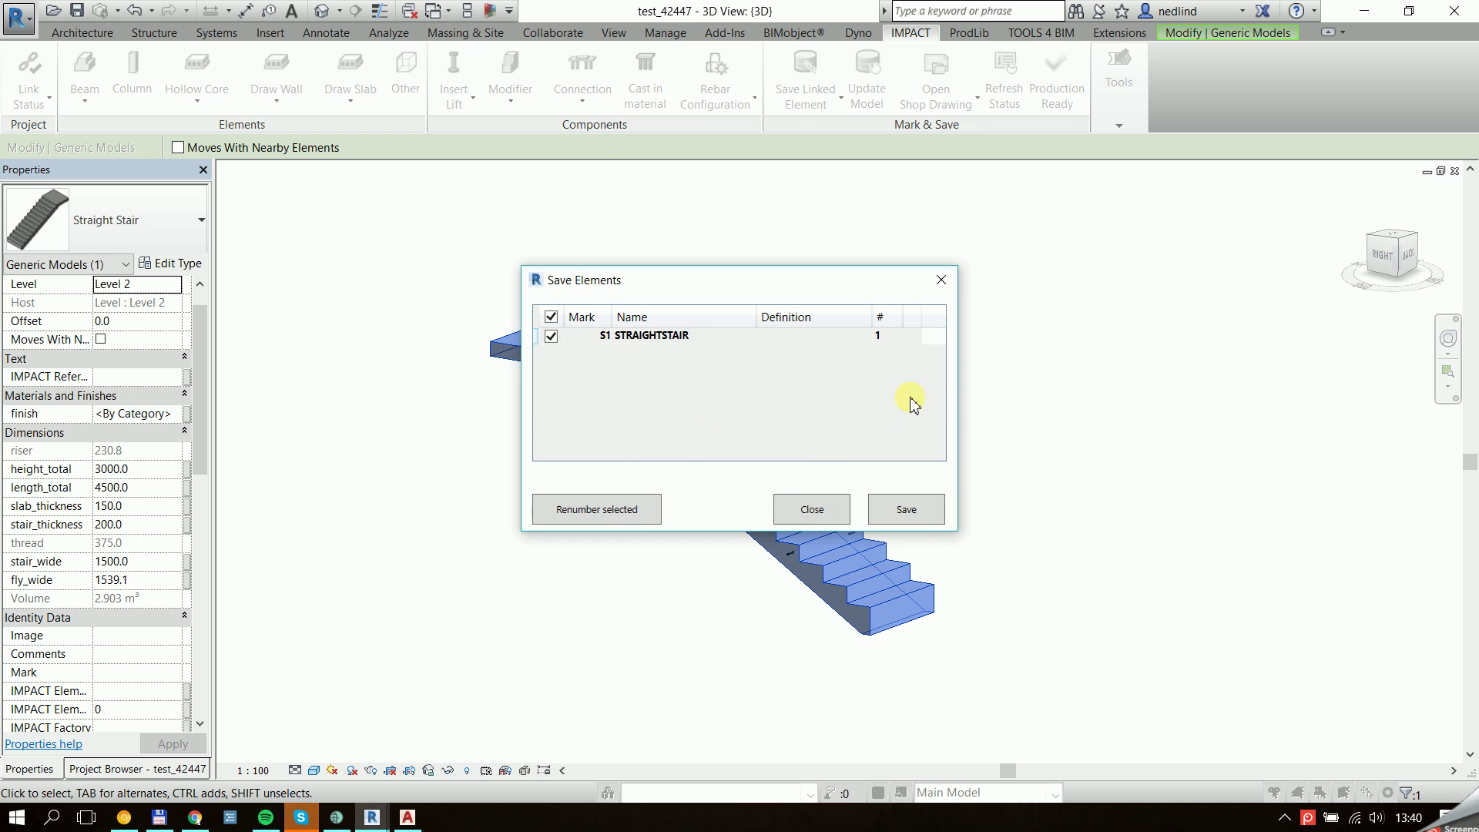
# - Save the S1 stair to IMPACT, dismiss the results, and deselect it
pyautogui.click(917, 509)
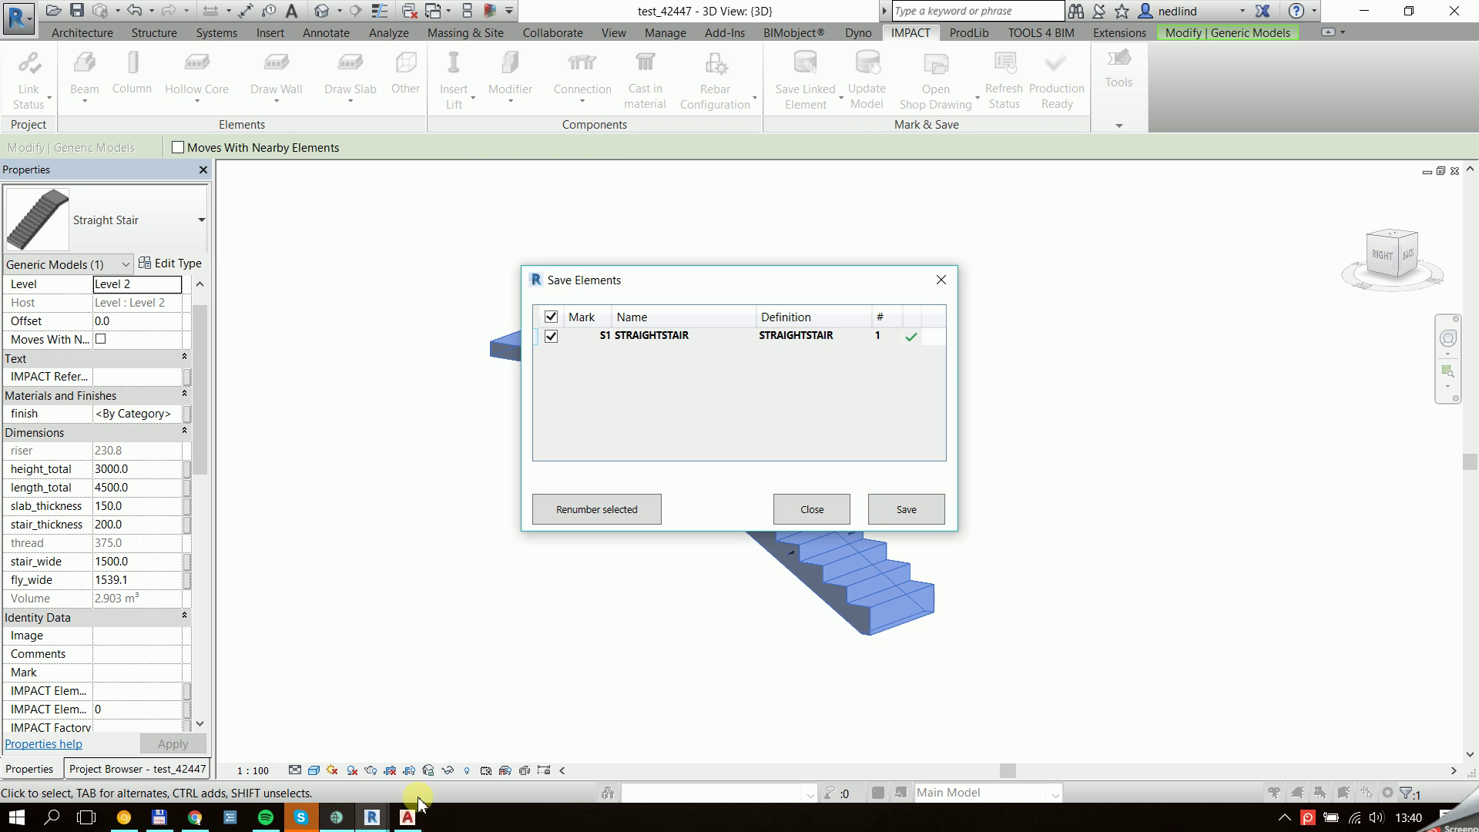
pyautogui.click(812, 508)
pyautogui.click(594, 528)
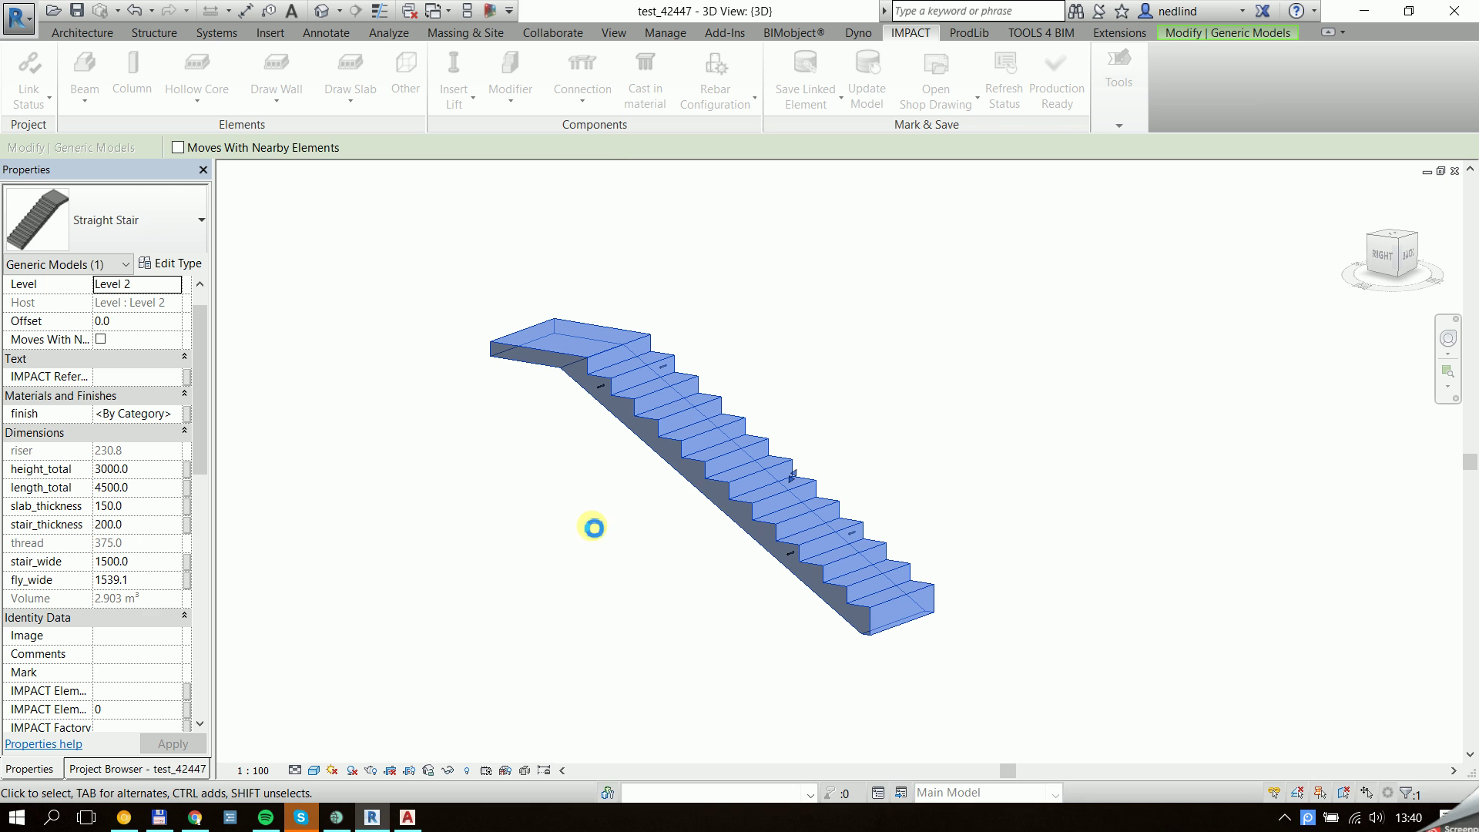
pyautogui.scroll(5, 639, 383)
# - Bring IMPACT Project Manager forward and rotate its model view to select stair element S1
pyautogui.click(646, 378)
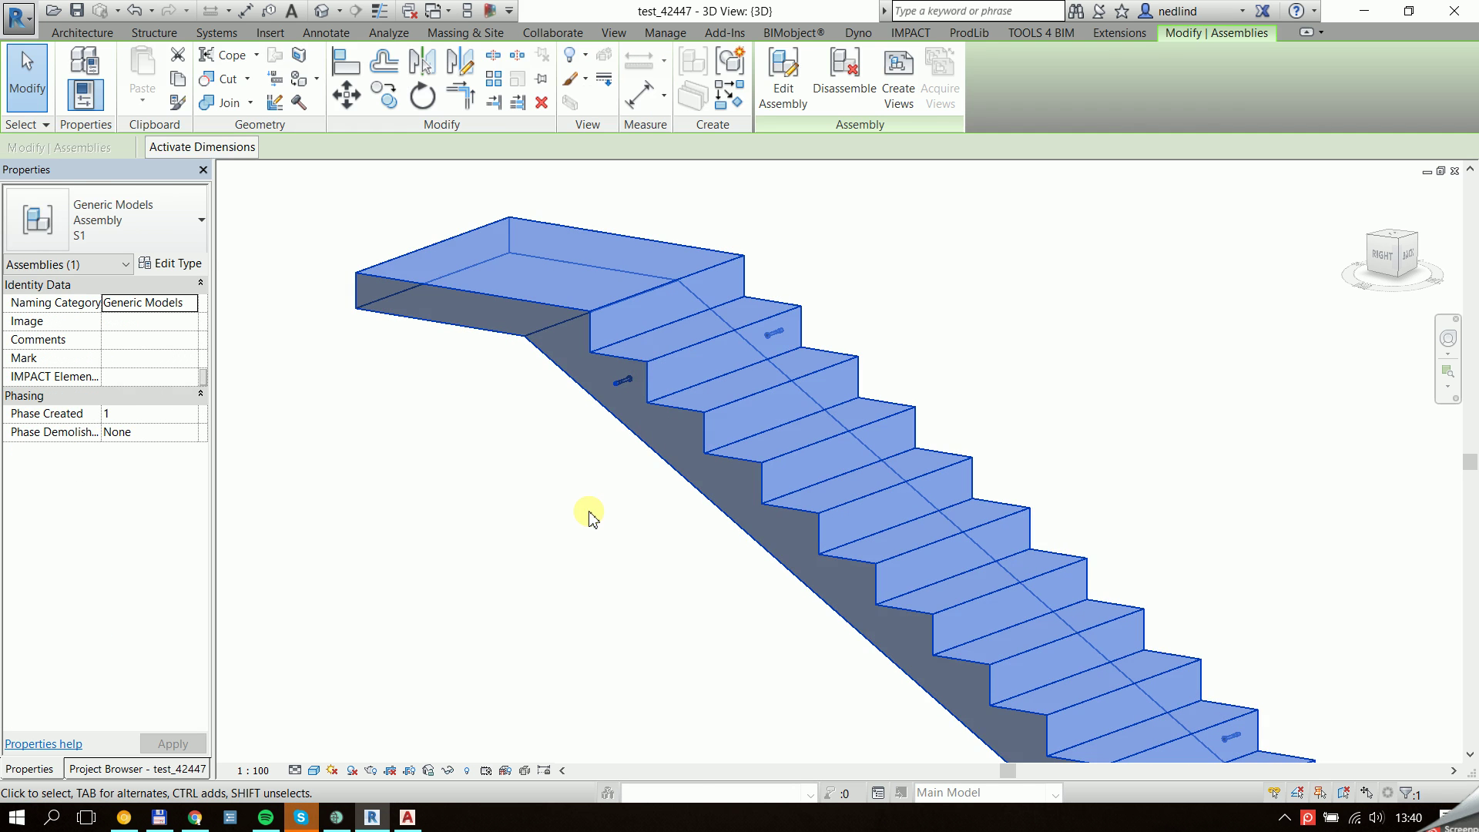
pyautogui.click(590, 518)
pyautogui.scroll(-1, 501, 670)
pyautogui.click(342, 819)
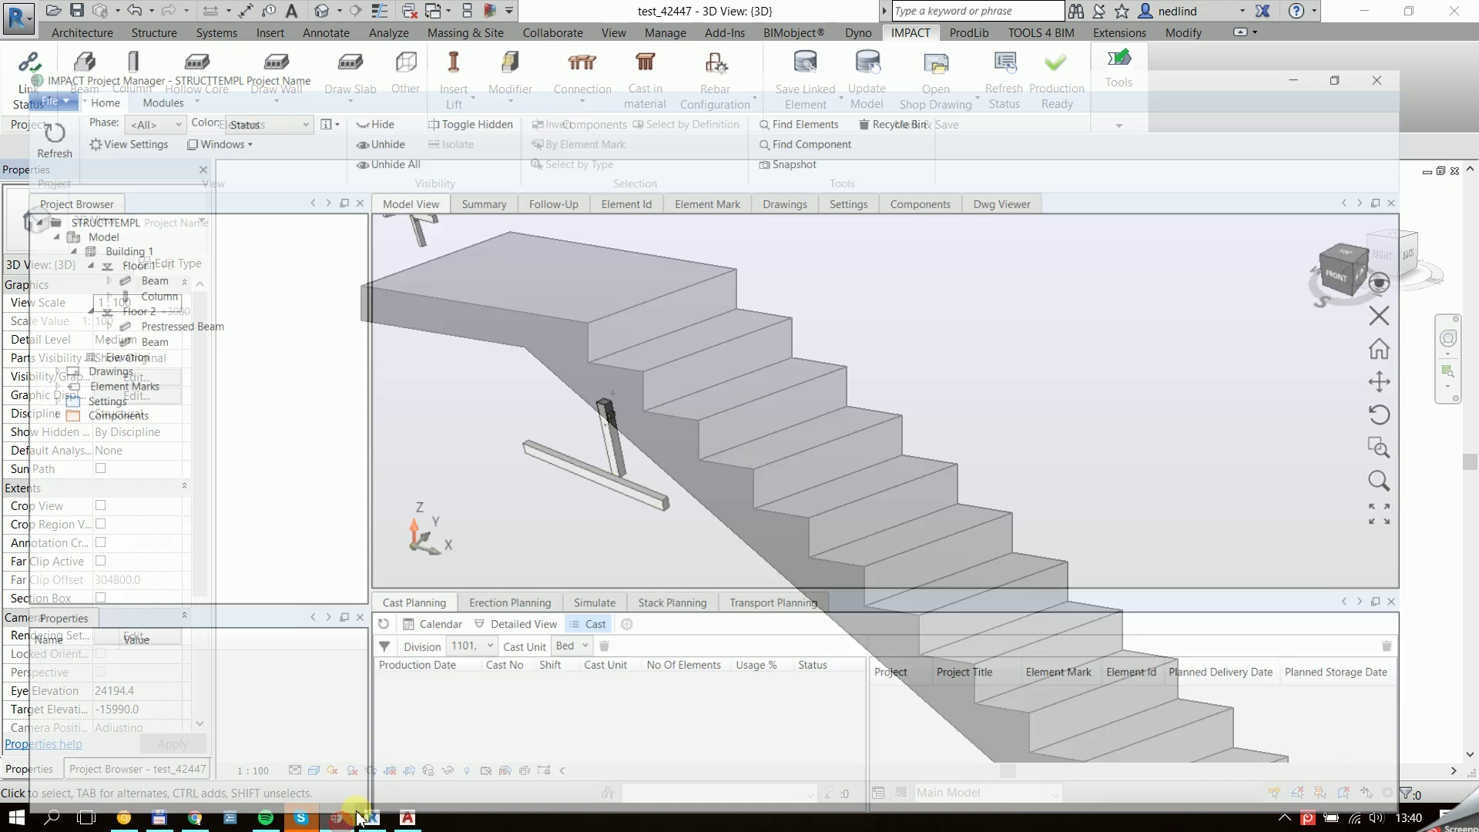
pyautogui.moveTo(839, 373); pyautogui.dragTo(829, 401)
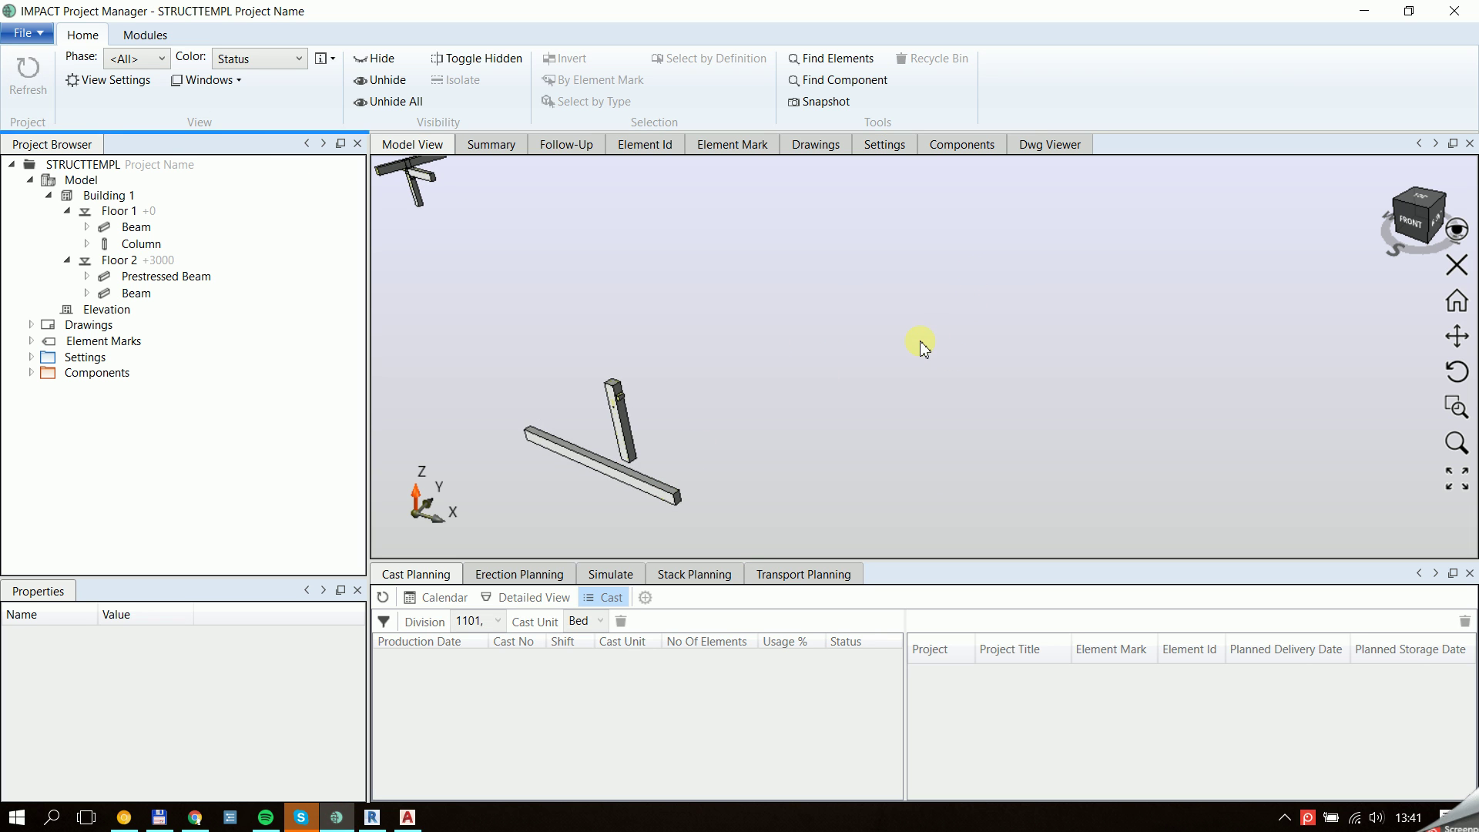
pyautogui.moveTo(876, 361); pyautogui.dragTo(1202, 432, button='middle')
pyautogui.scroll(-6, 736, 322)
pyautogui.moveTo(737, 324); pyautogui.dragTo(878, 462, button='middle')
pyautogui.scroll(8, 670, 402)
pyautogui.moveTo(939, 333); pyautogui.dragTo(717, 162, button='middle')
pyautogui.moveTo(1195, 446); pyautogui.dragTo(837, 286)
pyautogui.click(732, 265)
pyautogui.moveTo(801, 350); pyautogui.dragTo(462, 530)
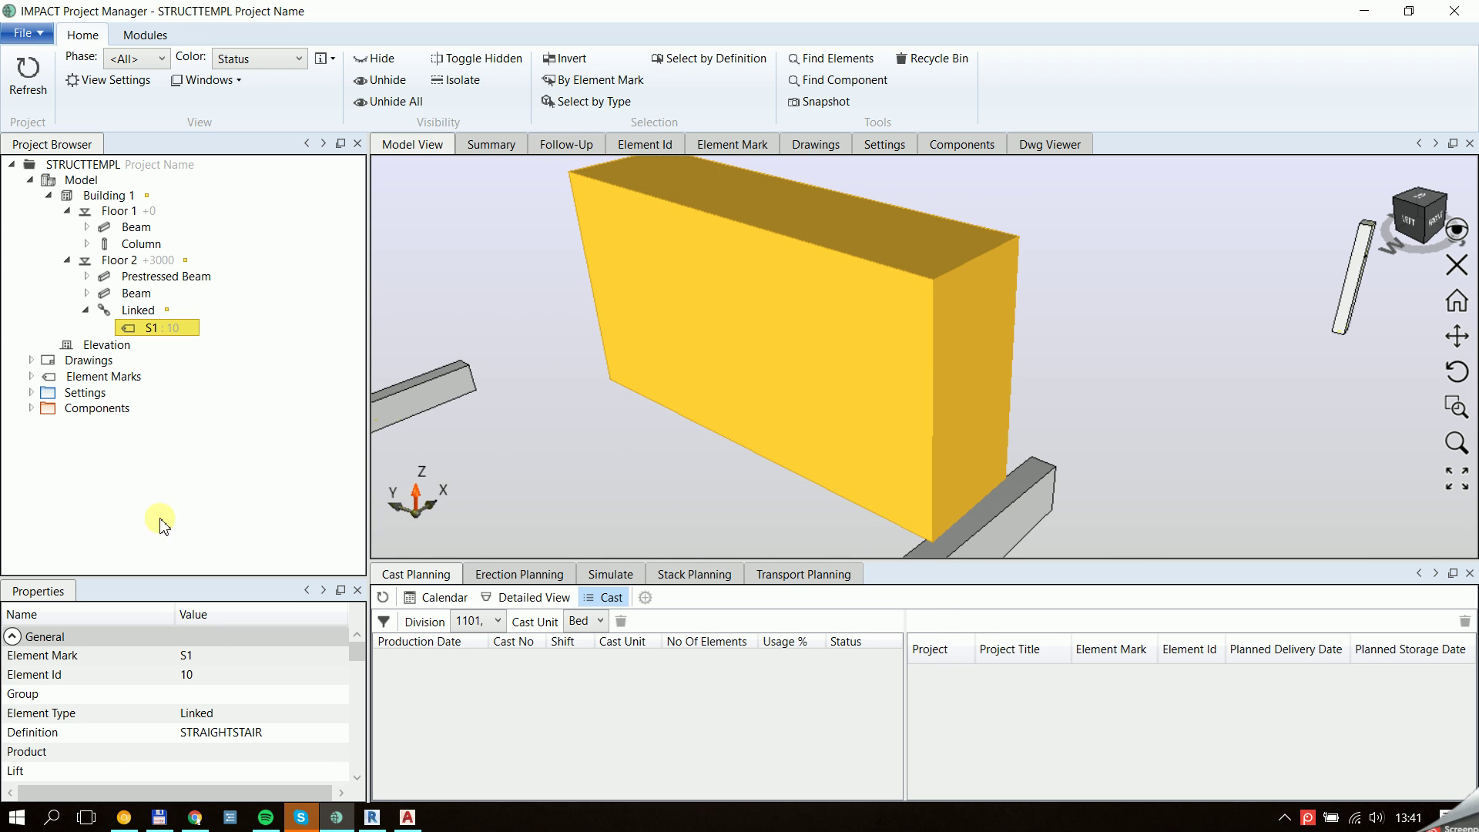
# - Check S1's Length, Width, Height 3150 mm and Mass 7.26 t, then minimize Project Manager
pyautogui.moveTo(325, 578); pyautogui.dragTo(324, 401)
pyautogui.moveTo(359, 491); pyautogui.dragTo(359, 609)
pyautogui.click(243, 501)
pyautogui.click(244, 518)
pyautogui.click(245, 500)
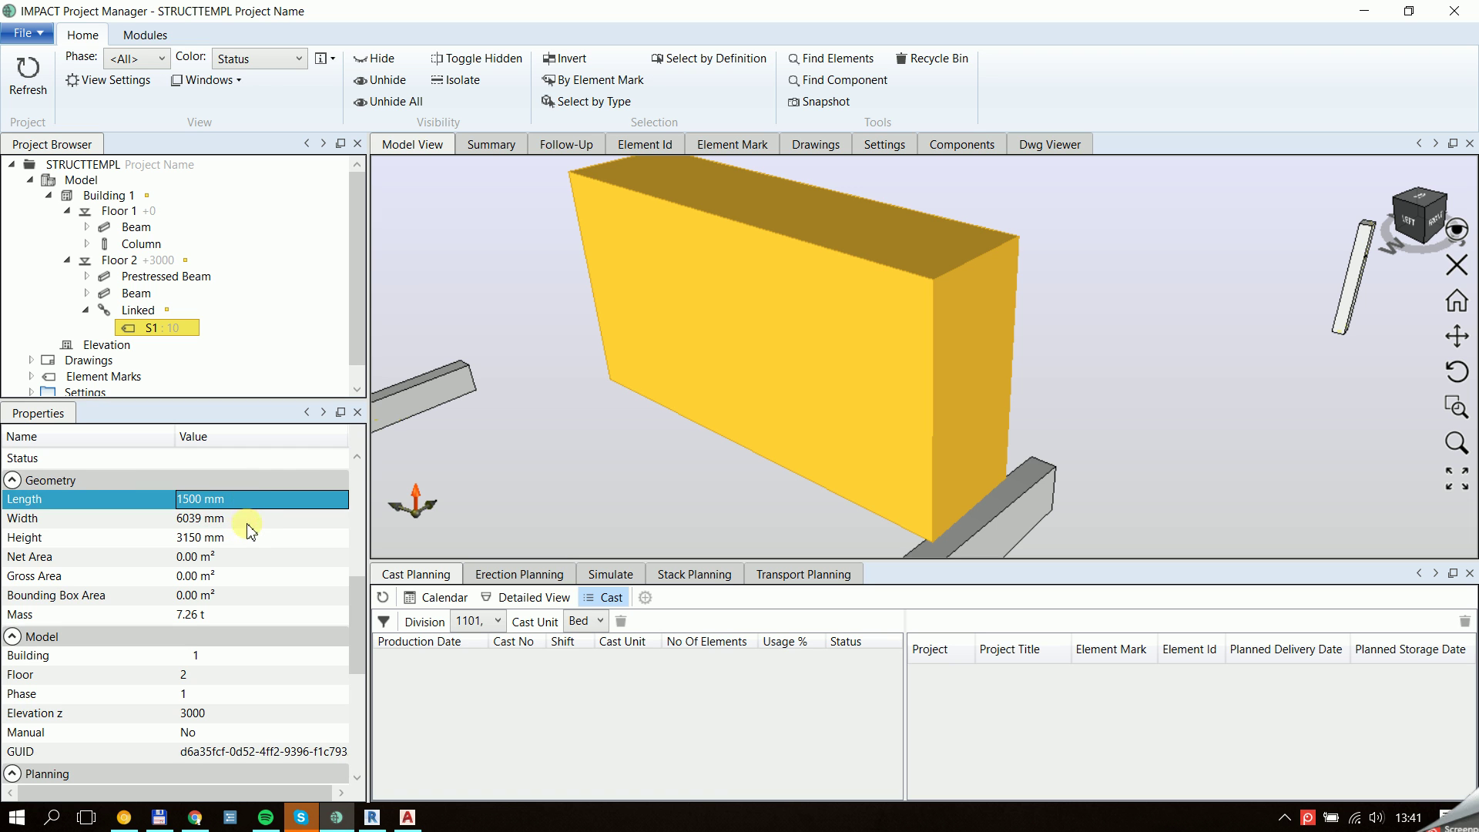
pyautogui.click(245, 517)
pyautogui.click(245, 537)
pyautogui.click(235, 612)
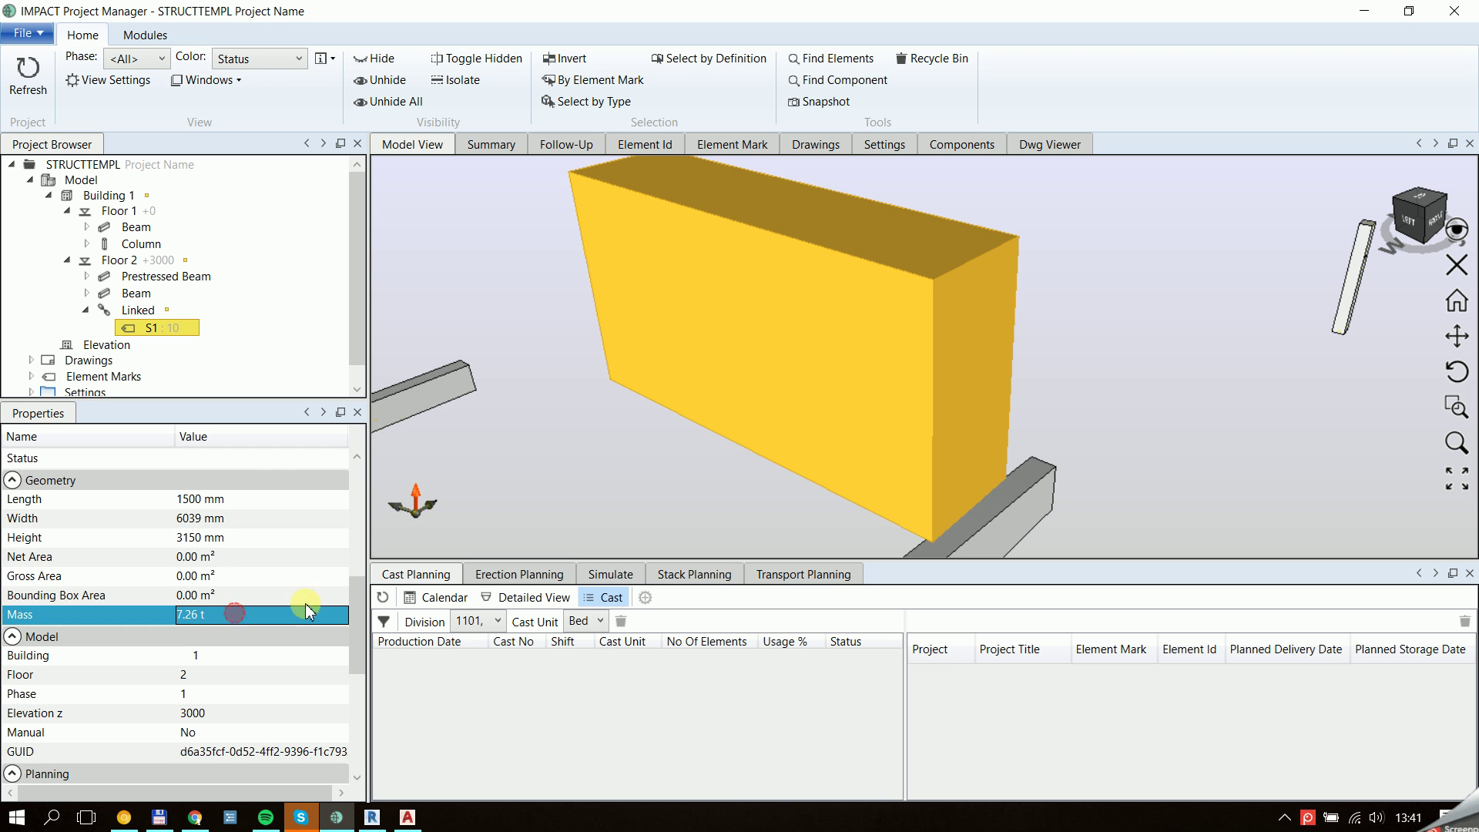
pyautogui.click(605, 466)
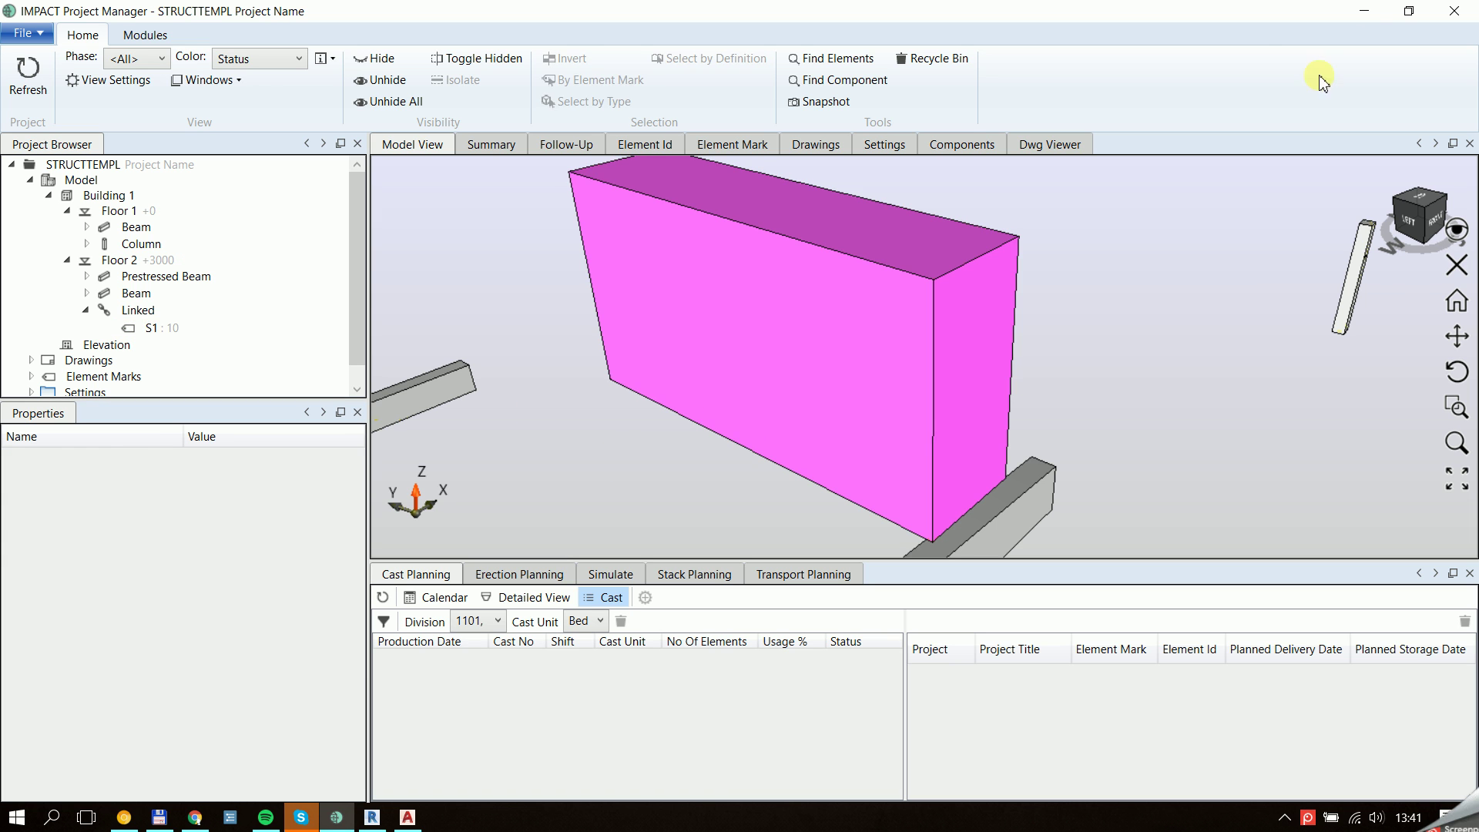
pyautogui.click(1368, 15)
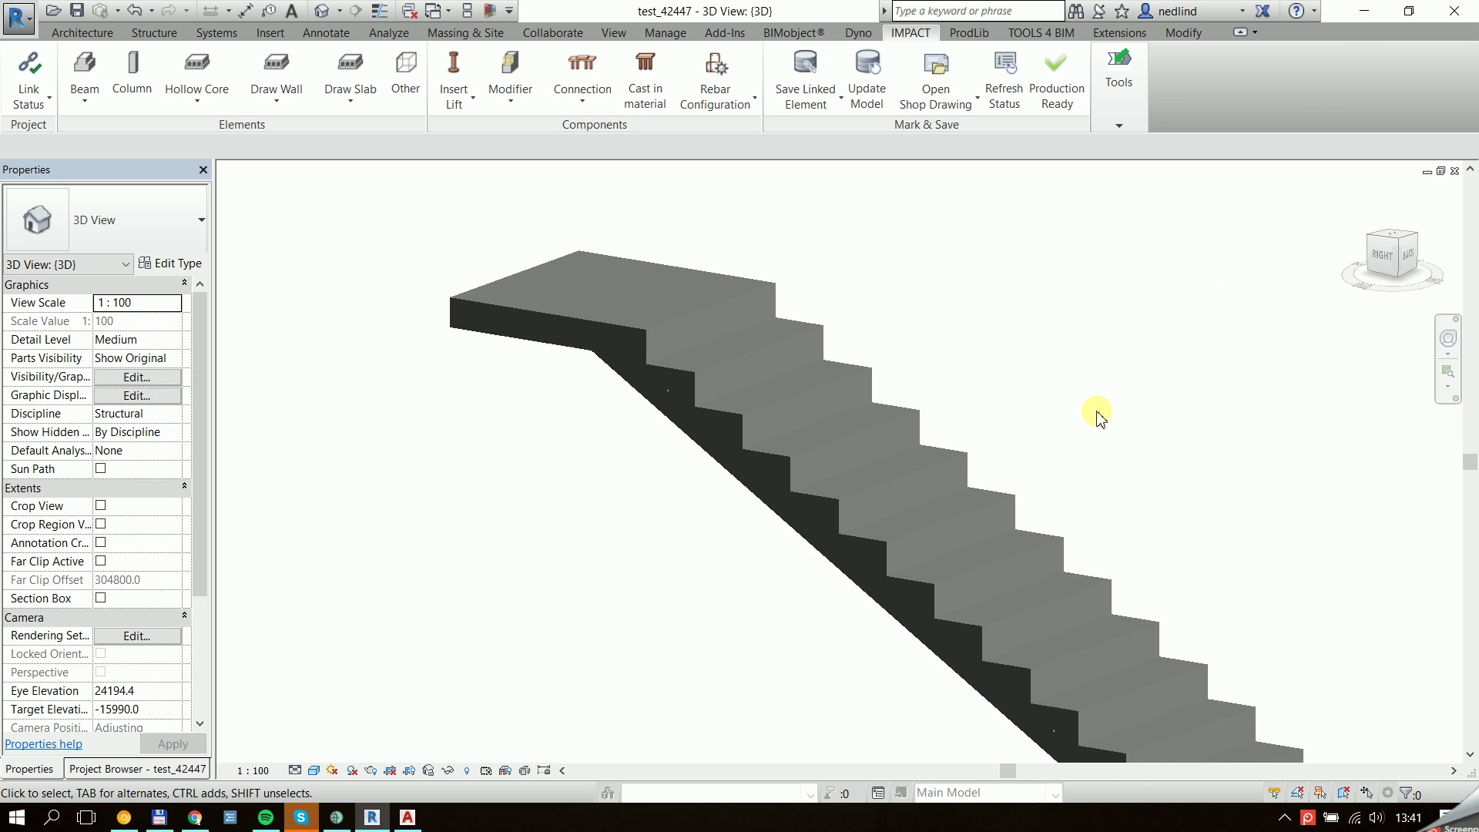
# - Select assembly S1 and generate its shop drawing from the Column Shop Drawing Template
pyautogui.scroll(-1, 898, 410)
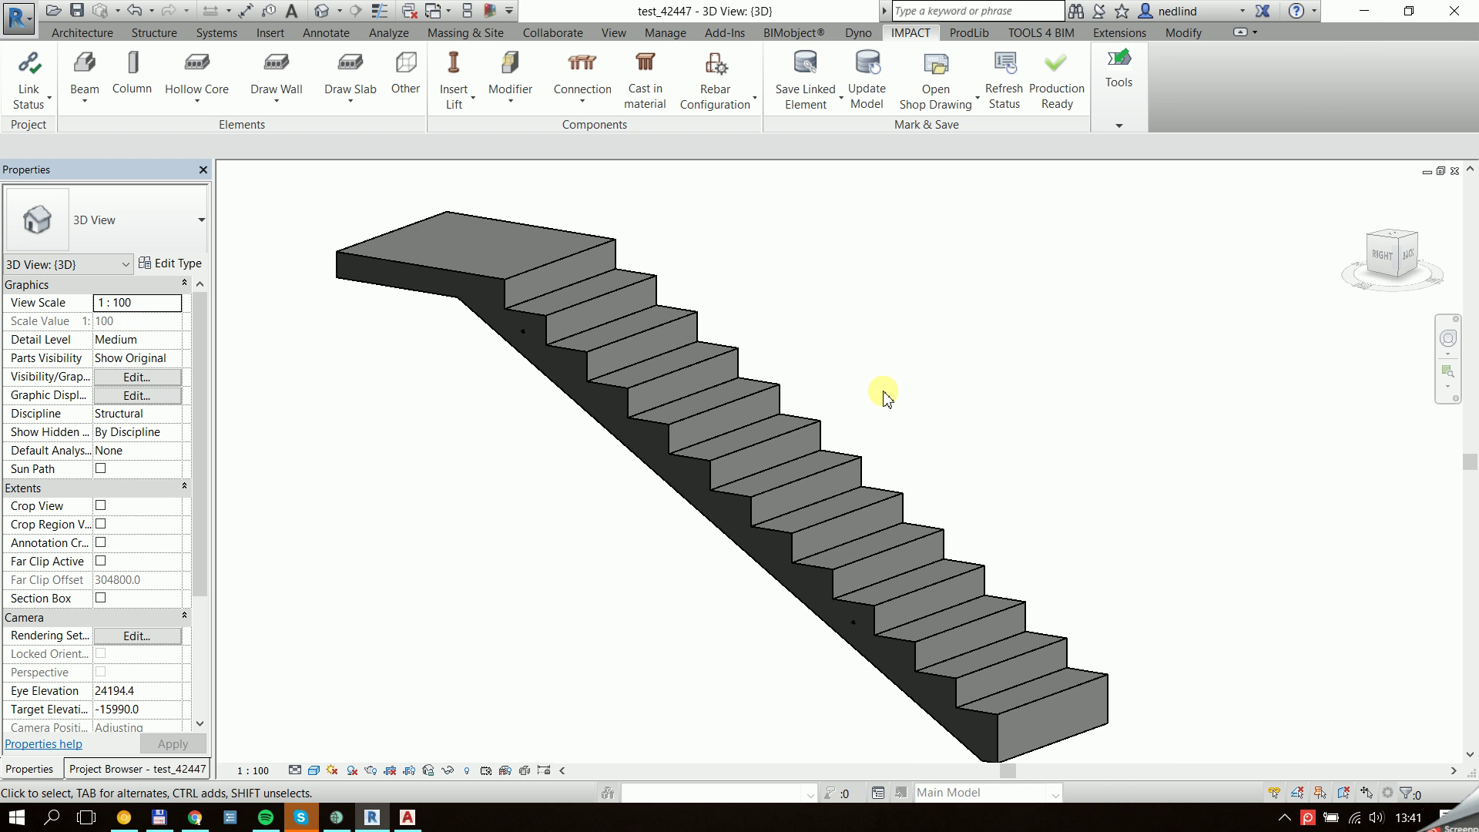
pyautogui.click(634, 268)
pyautogui.click(911, 32)
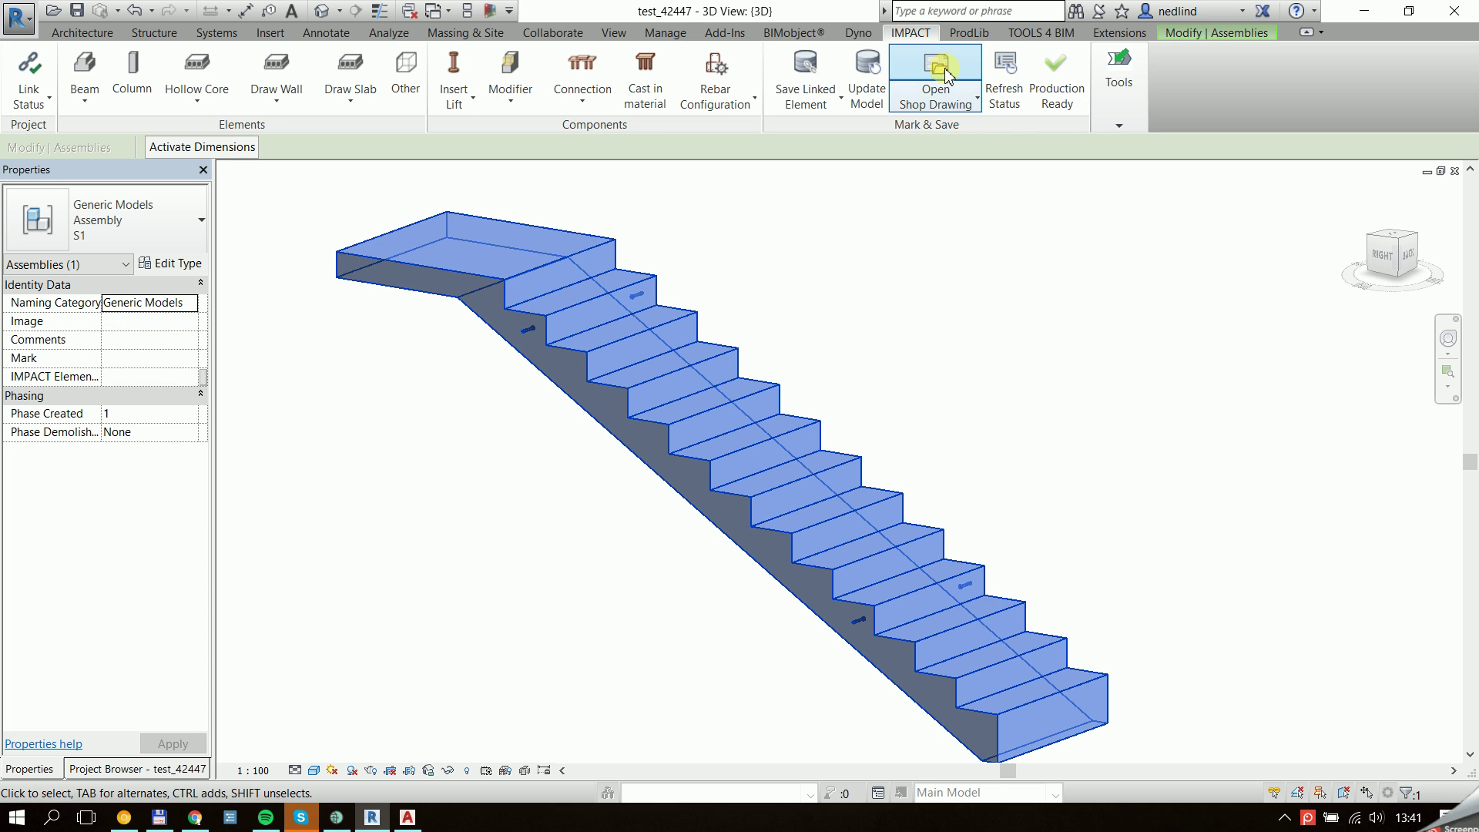
pyautogui.click(941, 65)
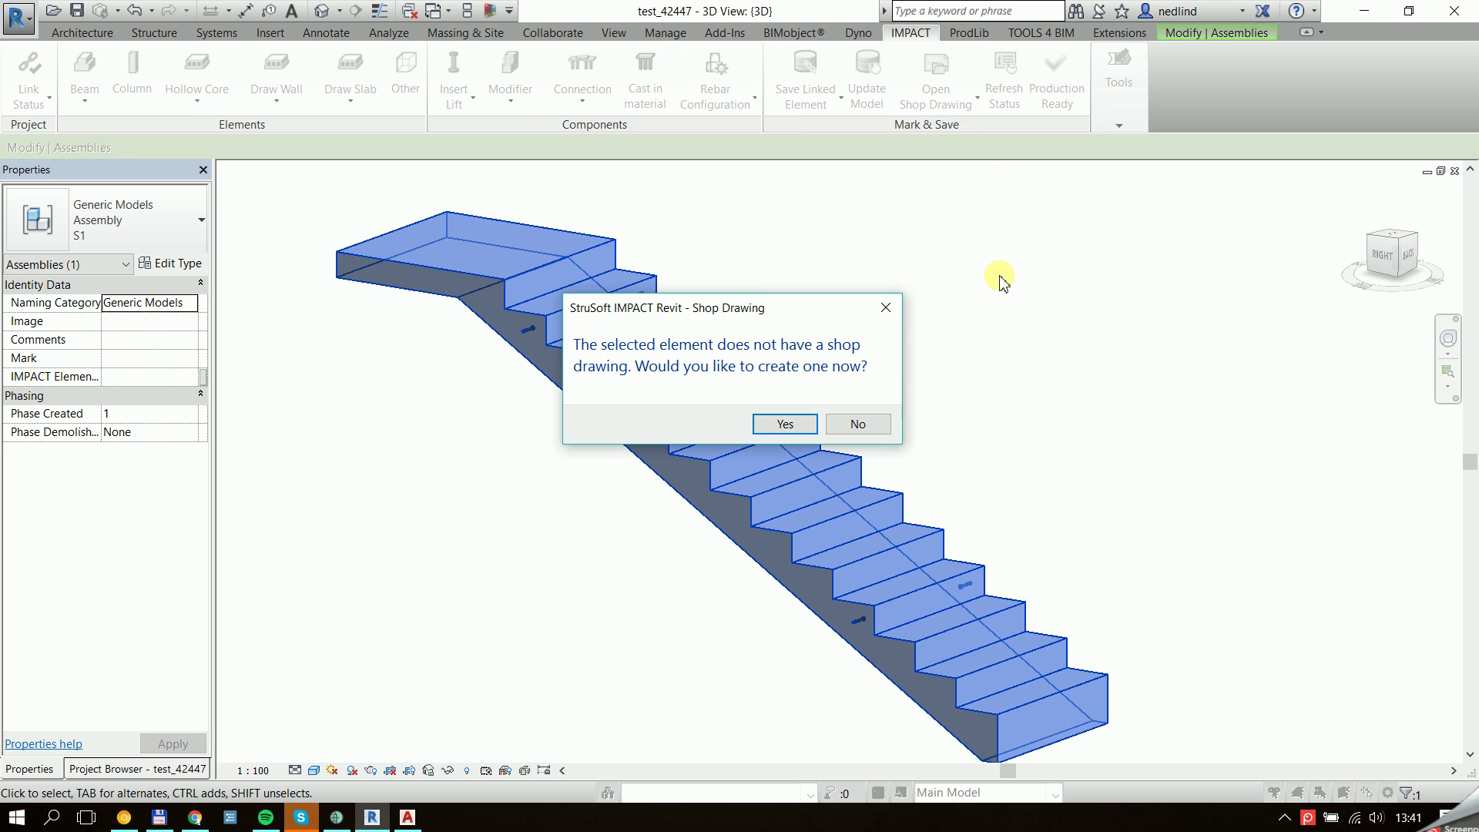
pyautogui.click(785, 424)
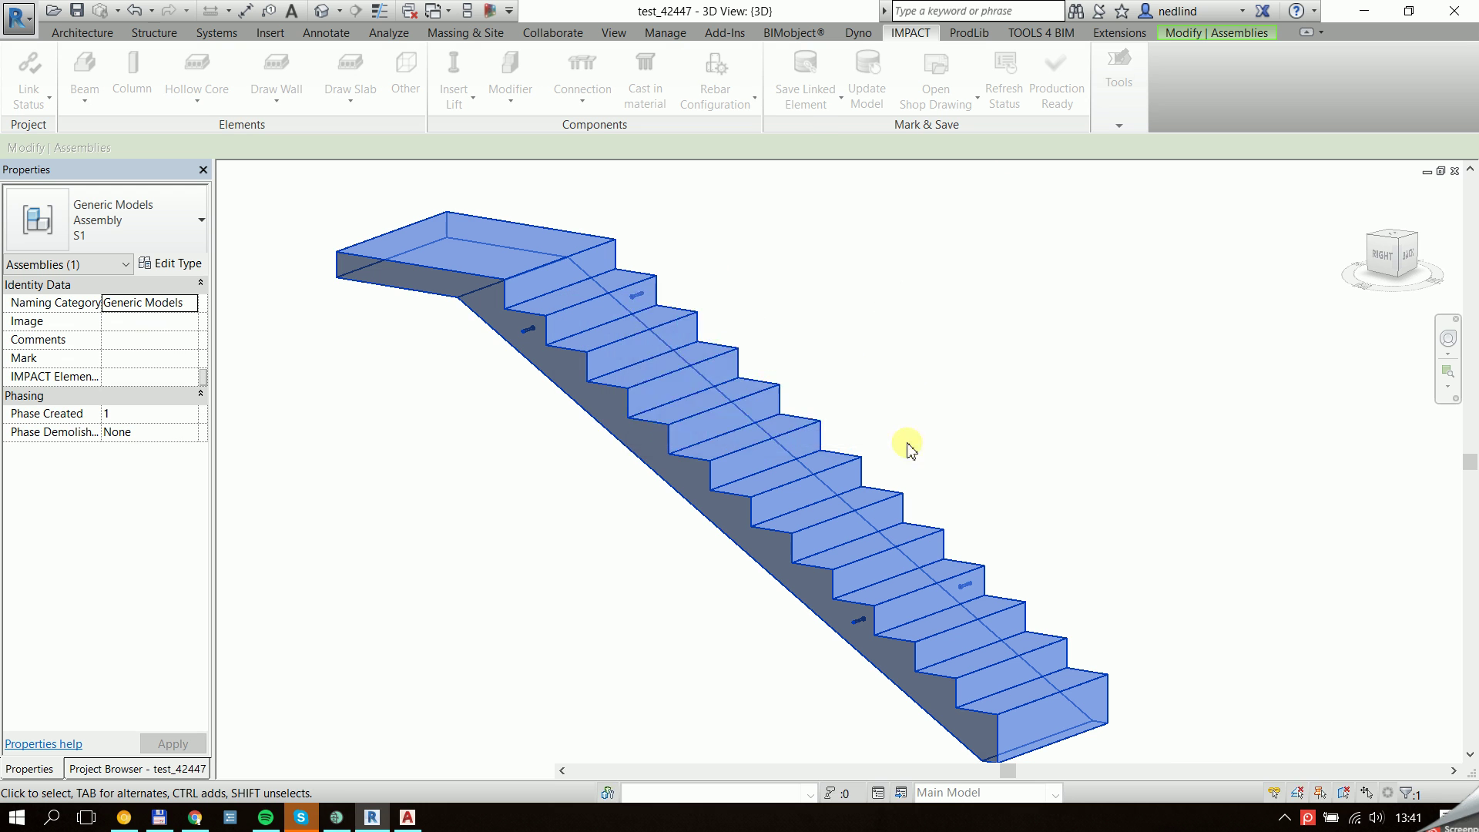
pyautogui.click(800, 330)
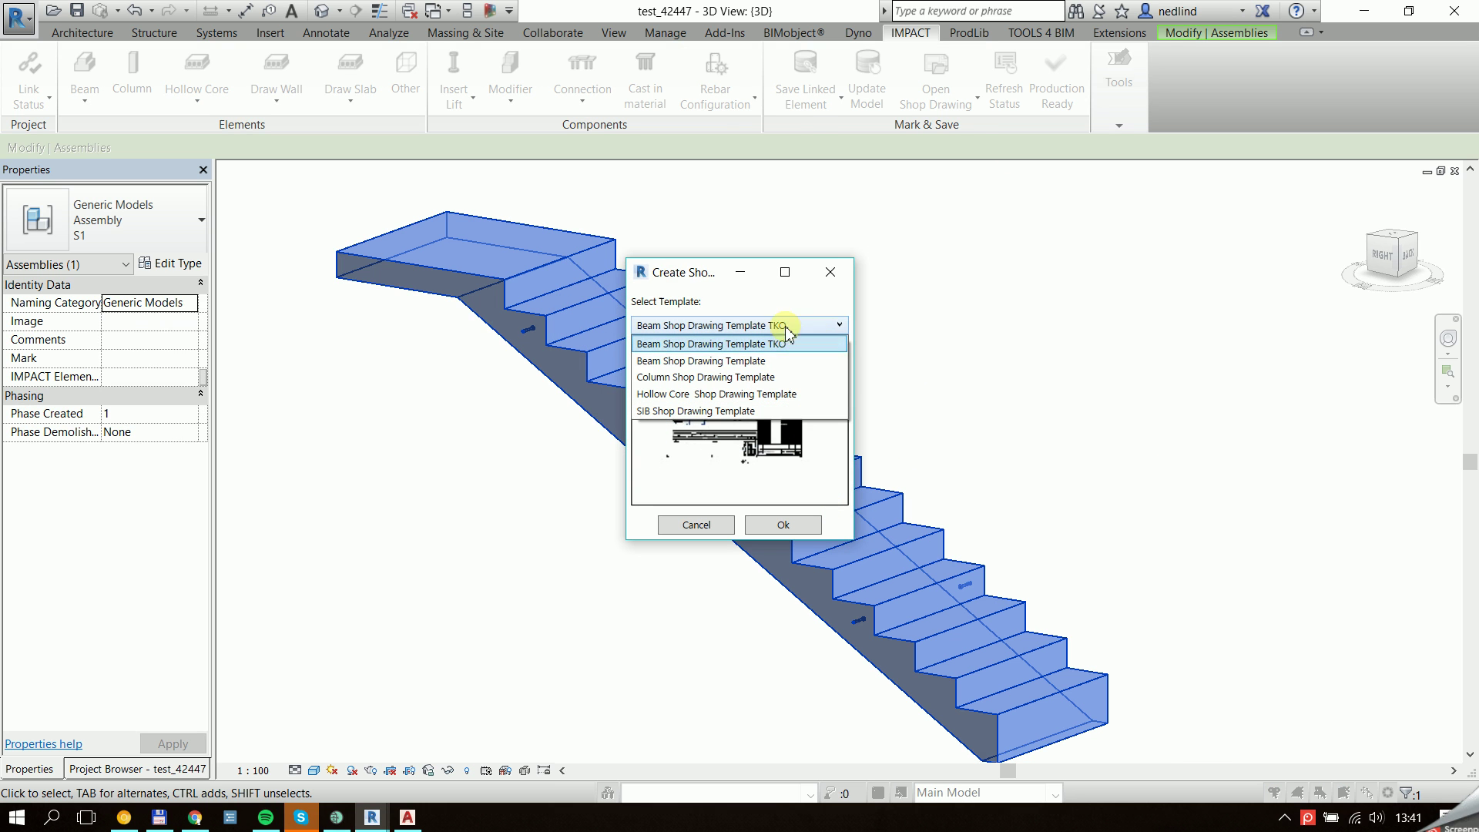
pyautogui.click(760, 377)
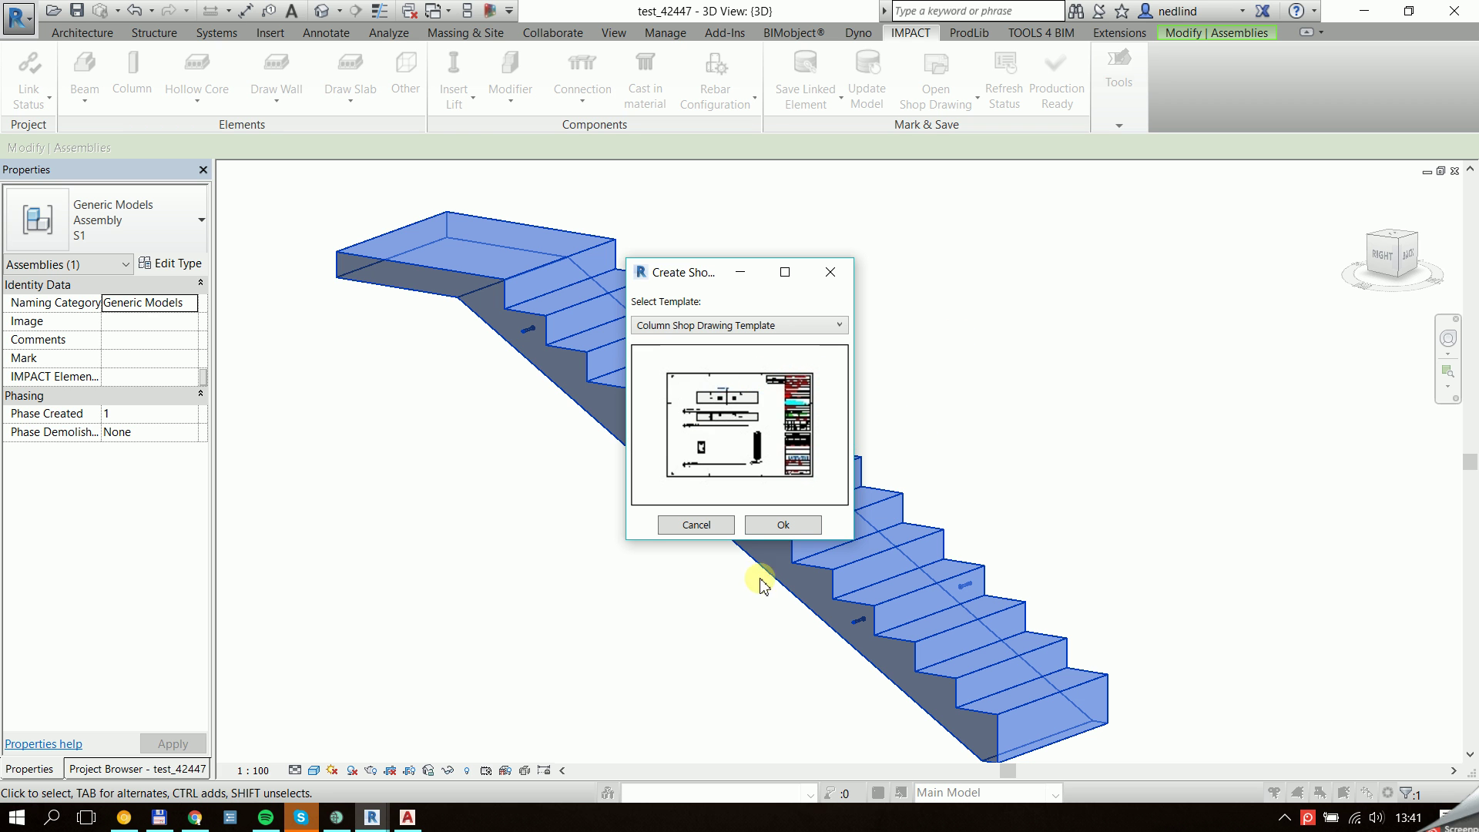
pyautogui.click(786, 524)
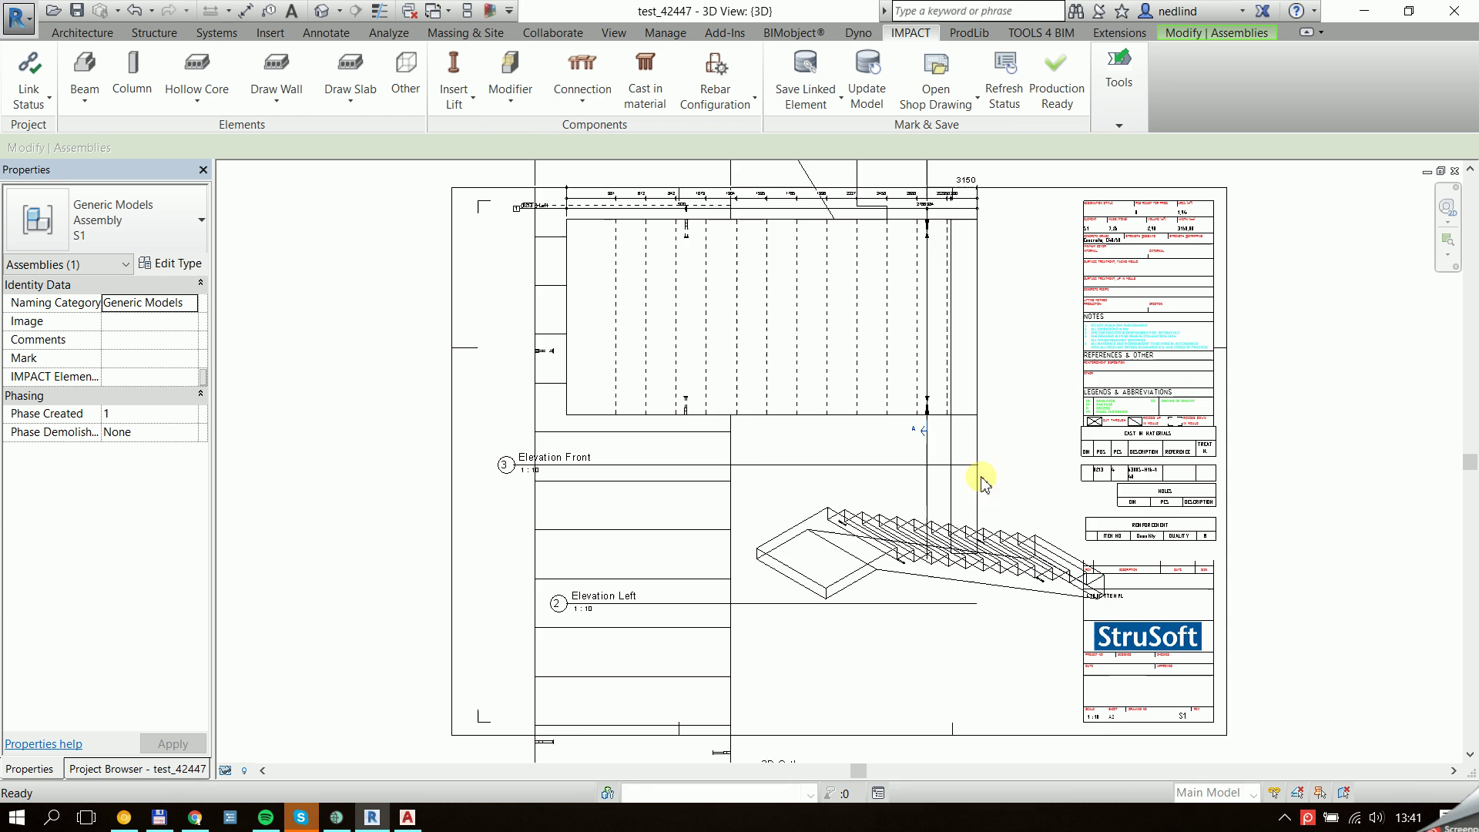
# - Move the 3D Ortho viewport lower and an elevation viewport off the left side of sheet S1
pyautogui.scroll(-2, 1304, 481)
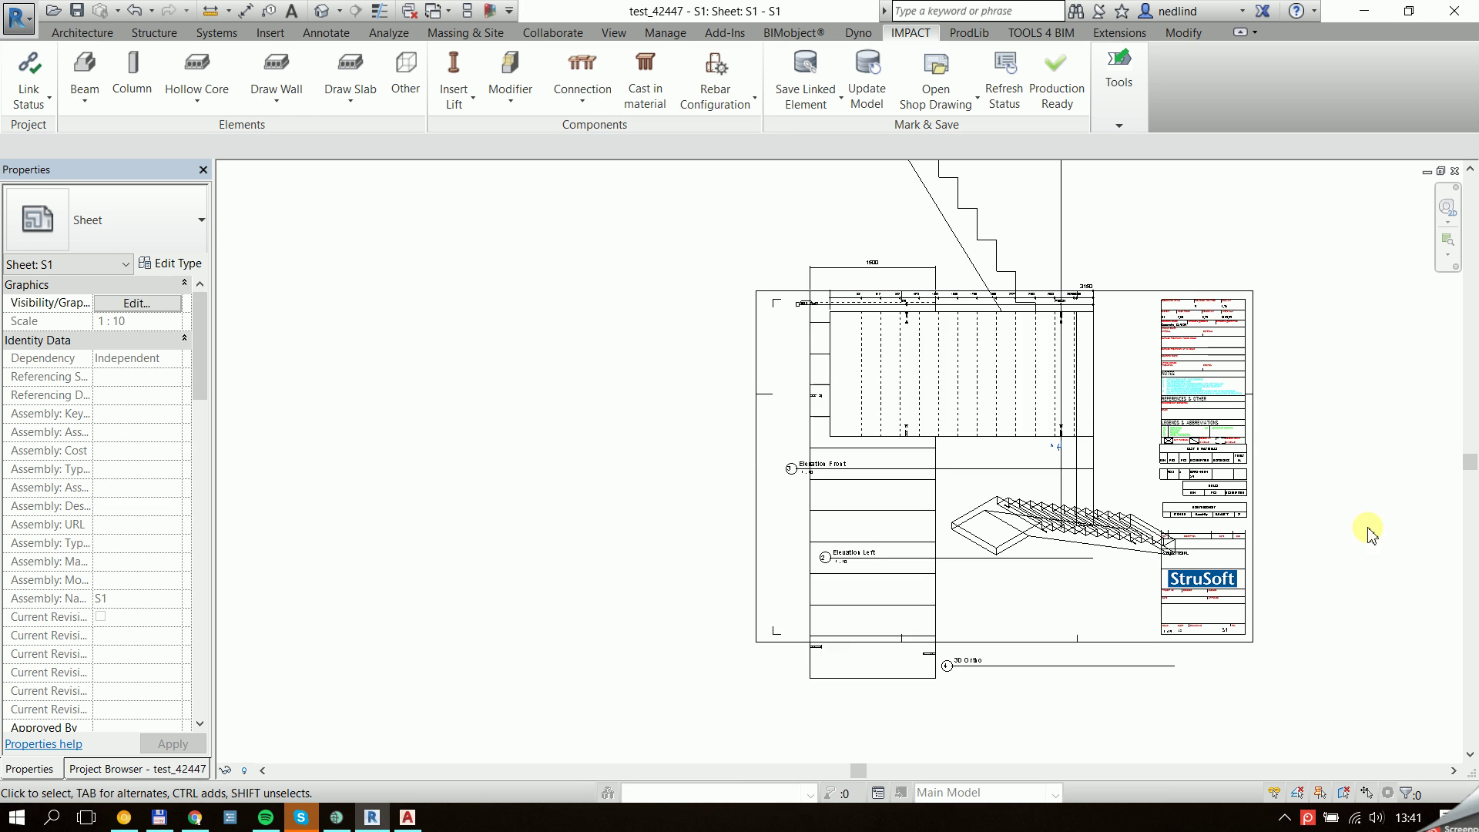
pyautogui.moveTo(1320, 462); pyautogui.dragTo(1182, 390, button='middle')
pyautogui.moveTo(967, 462); pyautogui.dragTo(986, 587)
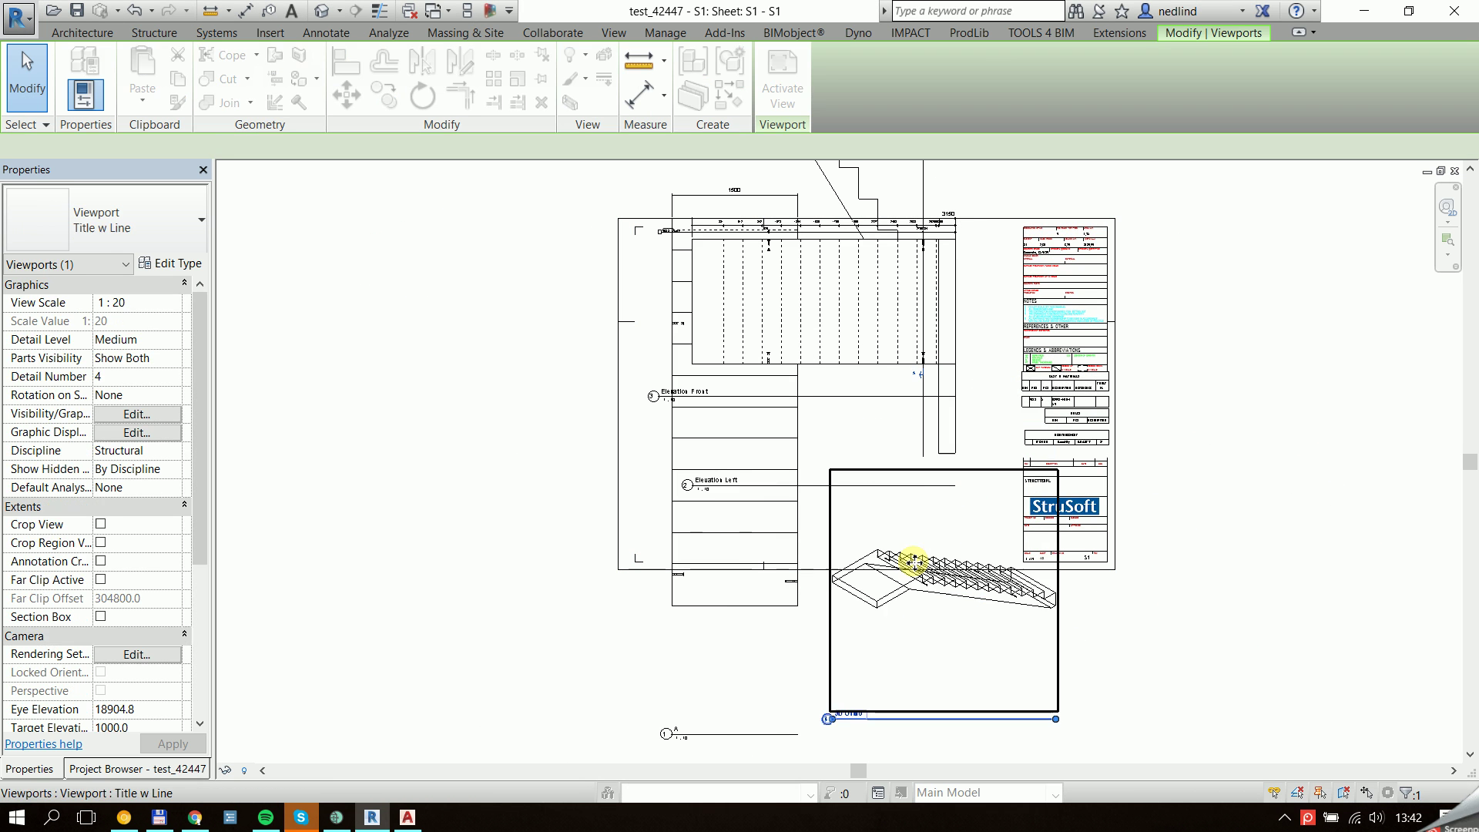
pyautogui.moveTo(667, 449); pyautogui.dragTo(443, 445)
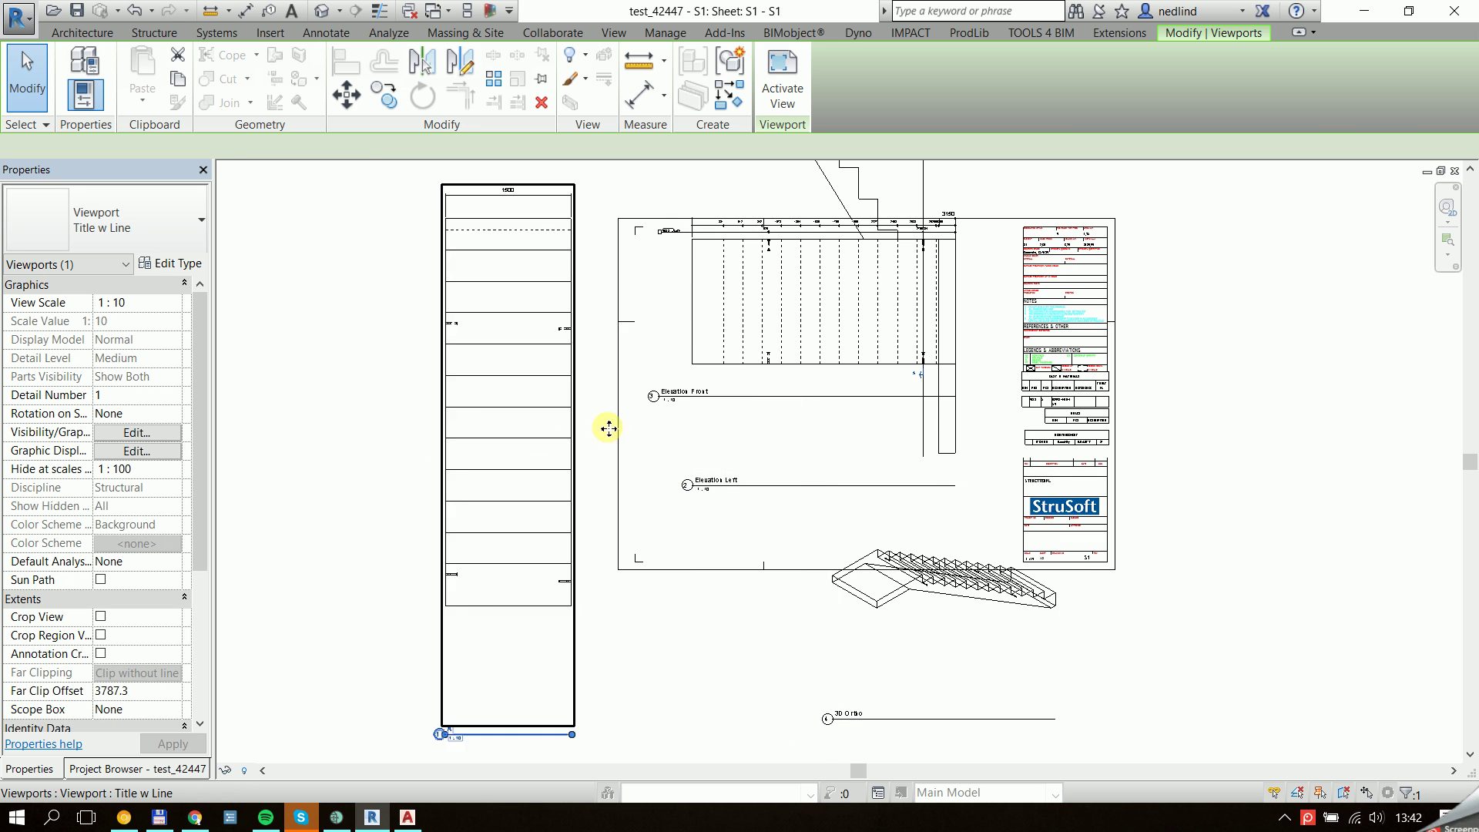
pyautogui.moveTo(608, 427); pyautogui.dragTo(588, 563, button='middle')
# - Move the Elevation Left viewport to the right of the sheet, leaving Elevation Front inside
pyautogui.scroll(-1, 651, 509)
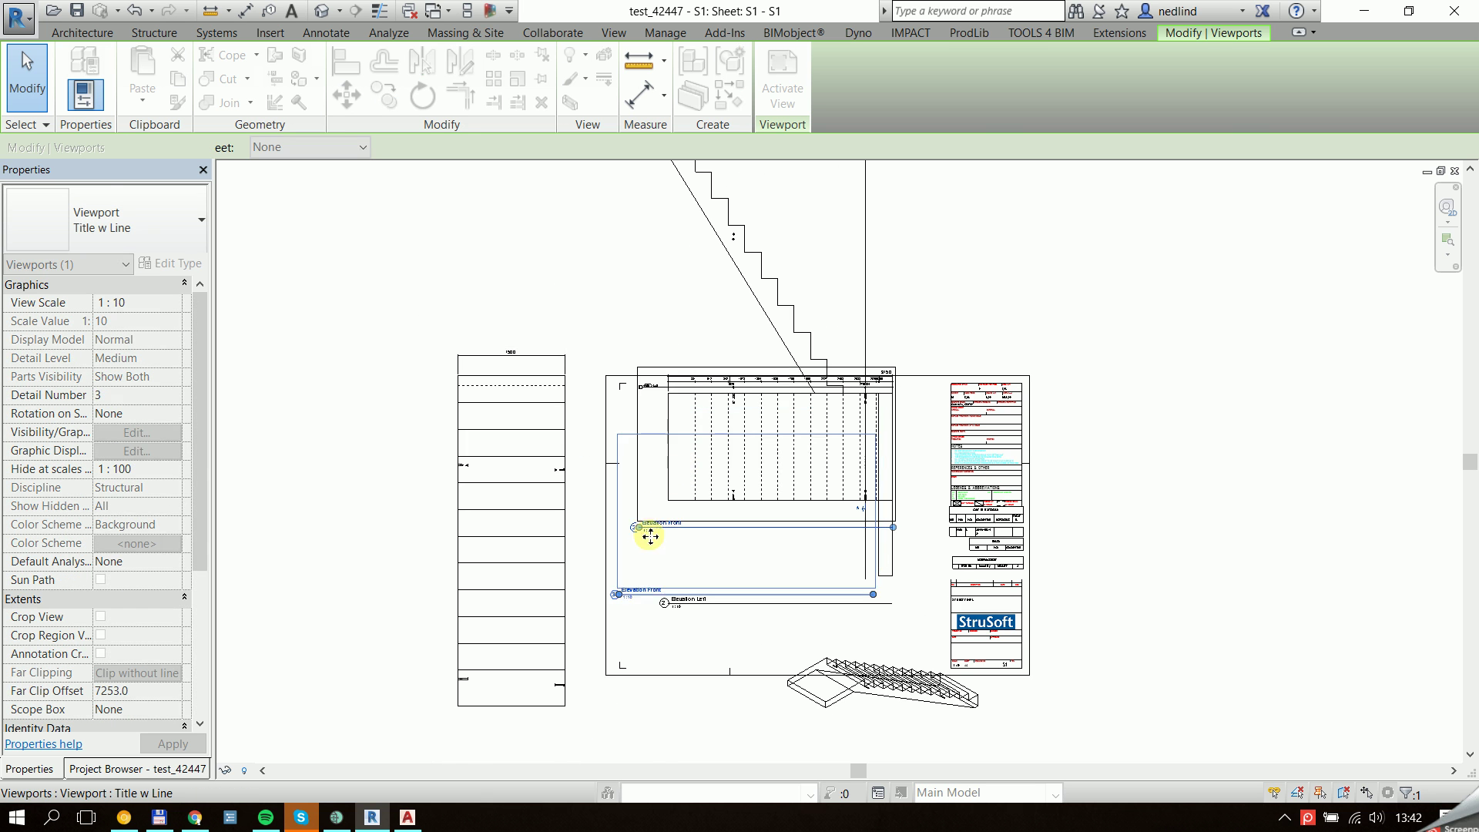
pyautogui.moveTo(823, 299); pyautogui.dragTo(1219, 286)
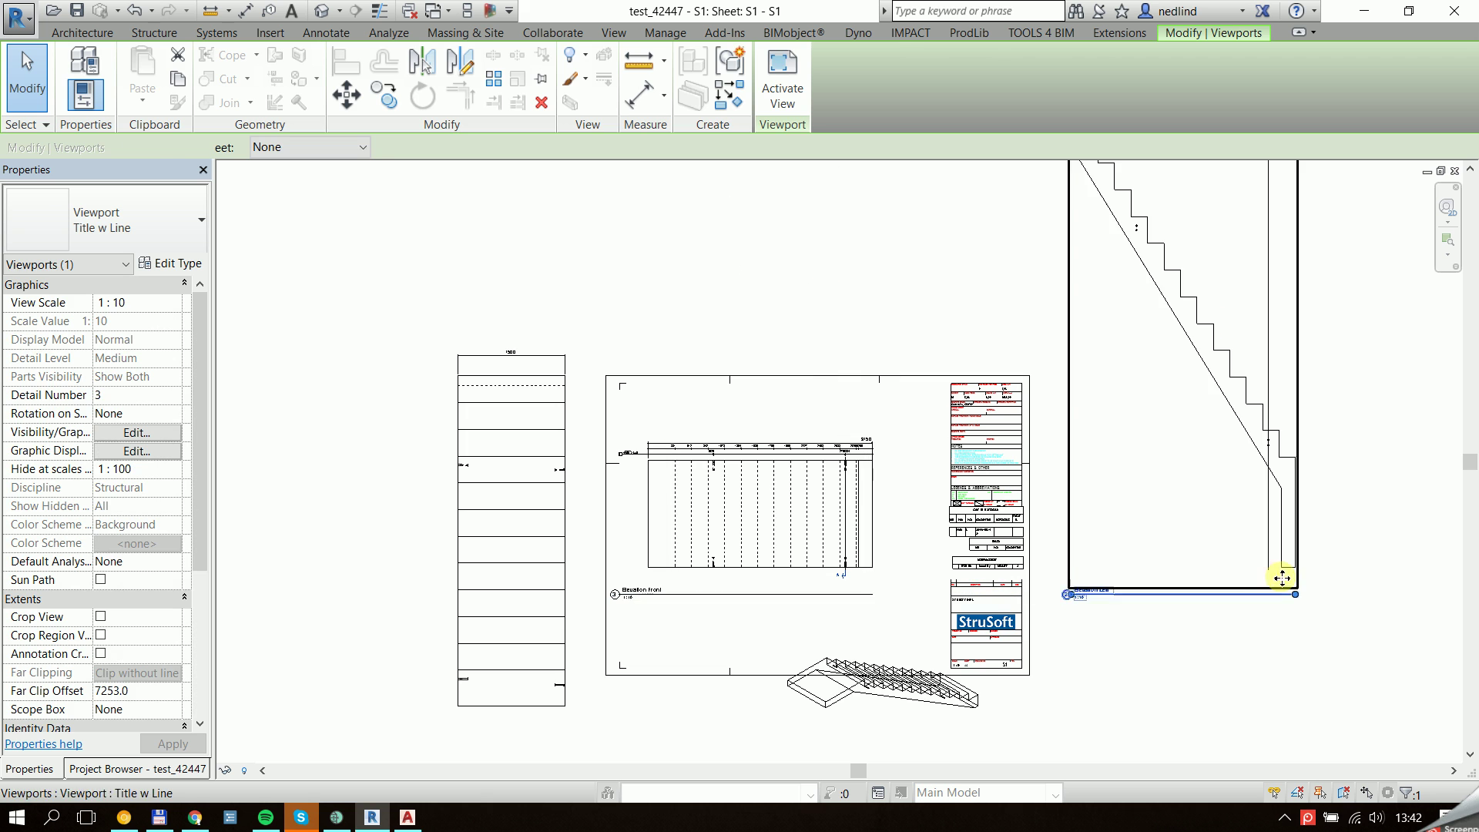
pyautogui.click(1343, 604)
pyautogui.scroll(5, 853, 532)
pyautogui.moveTo(885, 464); pyautogui.dragTo(1080, 451, button='middle')
pyautogui.scroll(2, 529, 338)
pyautogui.scroll(1, 647, 310)
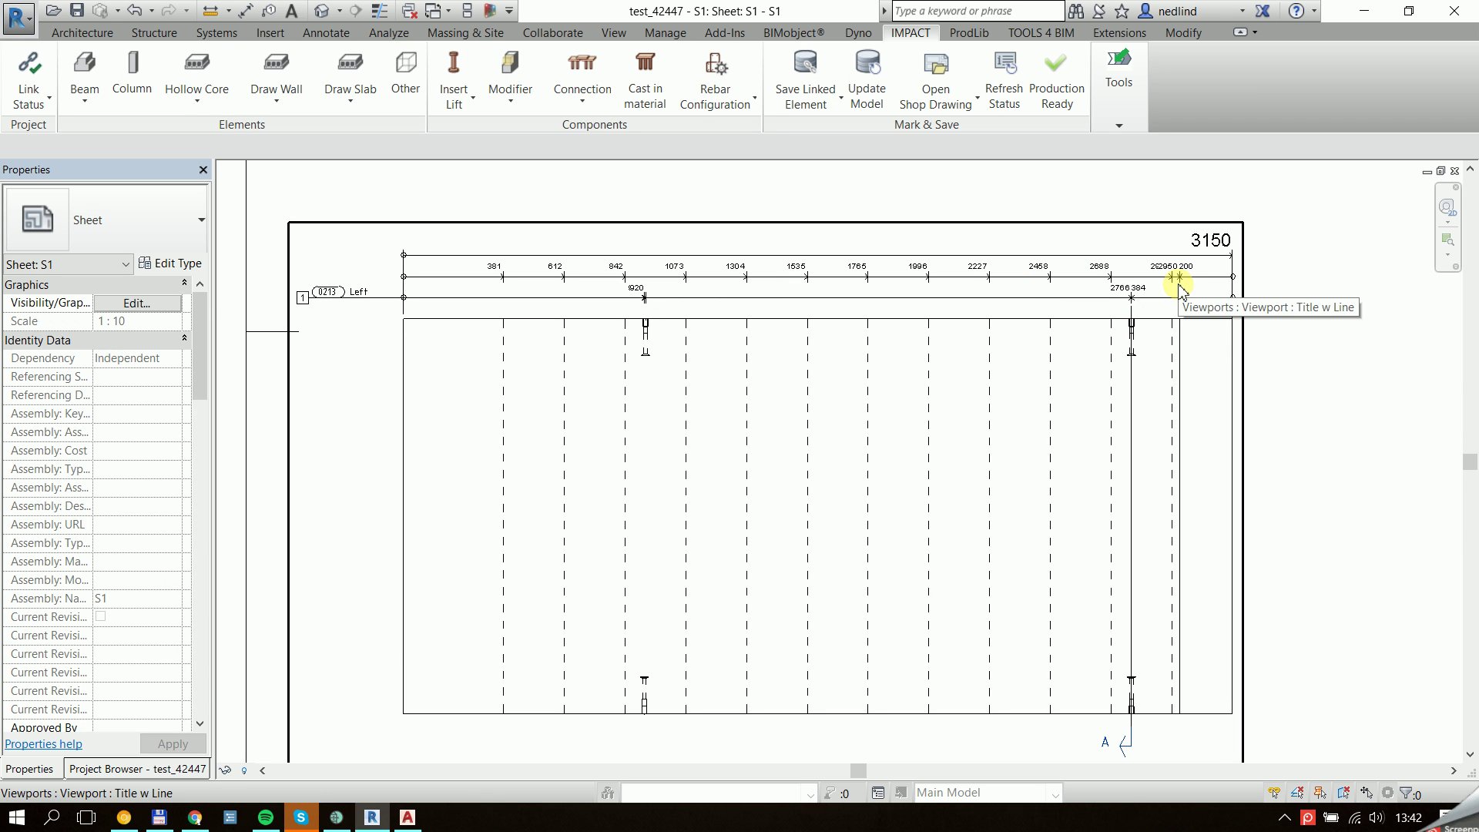
pyautogui.scroll(-3, 1181, 290)
pyautogui.moveTo(1277, 422); pyautogui.dragTo(1171, 227, button='middle')
pyautogui.scroll(-2, 1171, 239)
pyautogui.moveTo(1120, 423); pyautogui.dragTo(827, 592, button='middle')
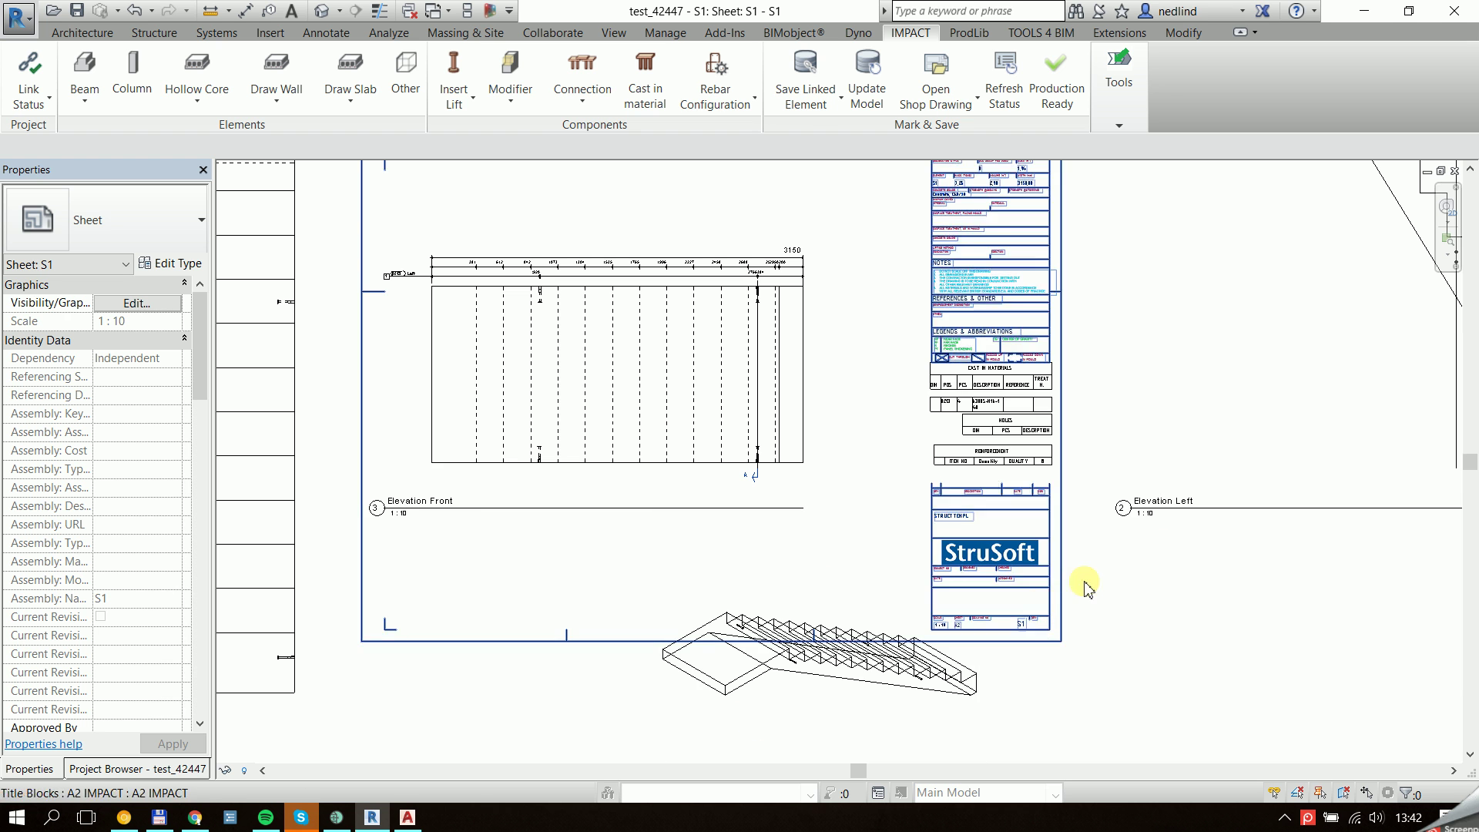
pyautogui.scroll(3, 1001, 373)
pyautogui.scroll(3, 990, 361)
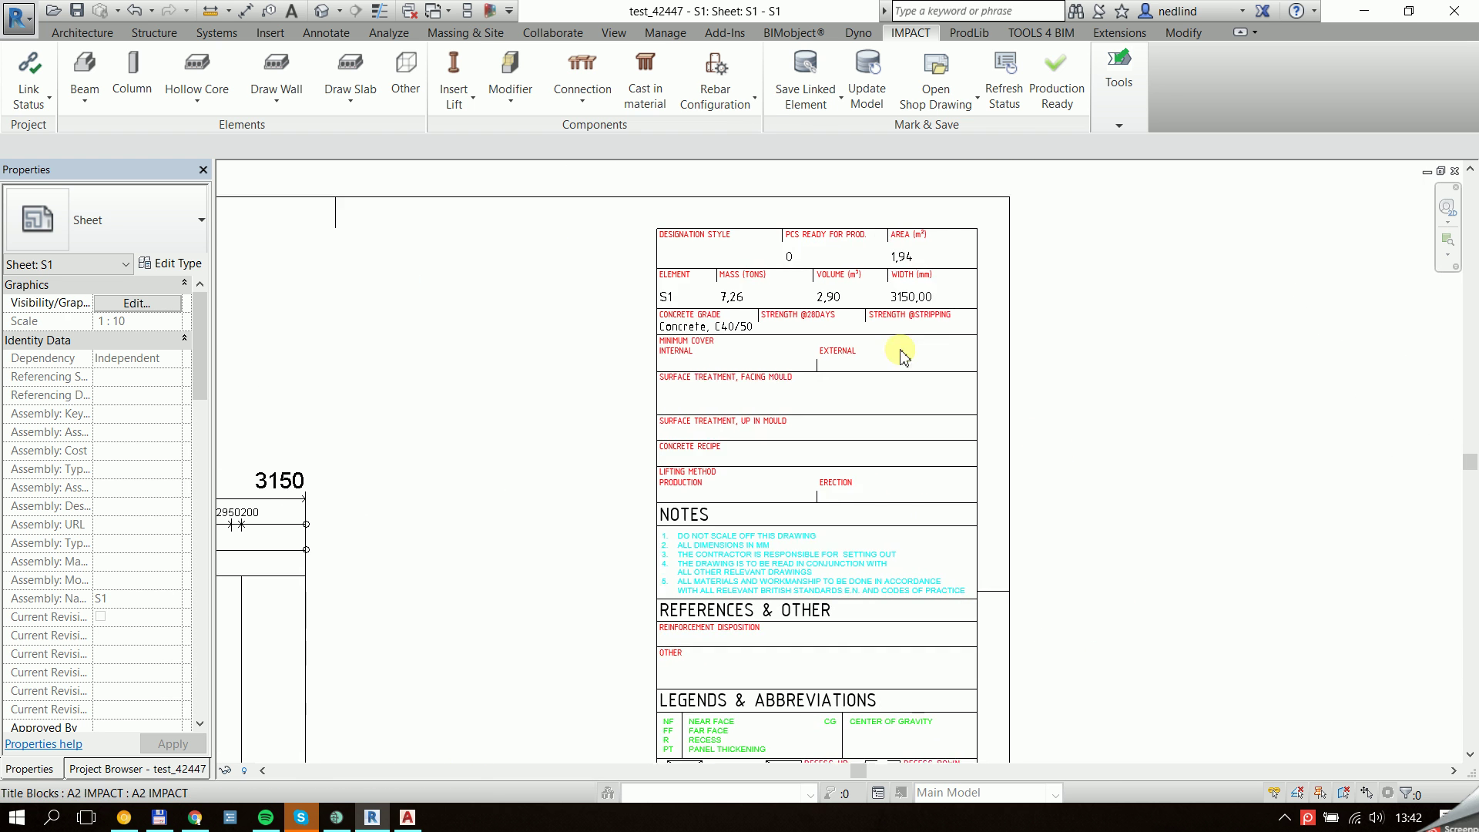
pyautogui.scroll(-5, 1040, 339)
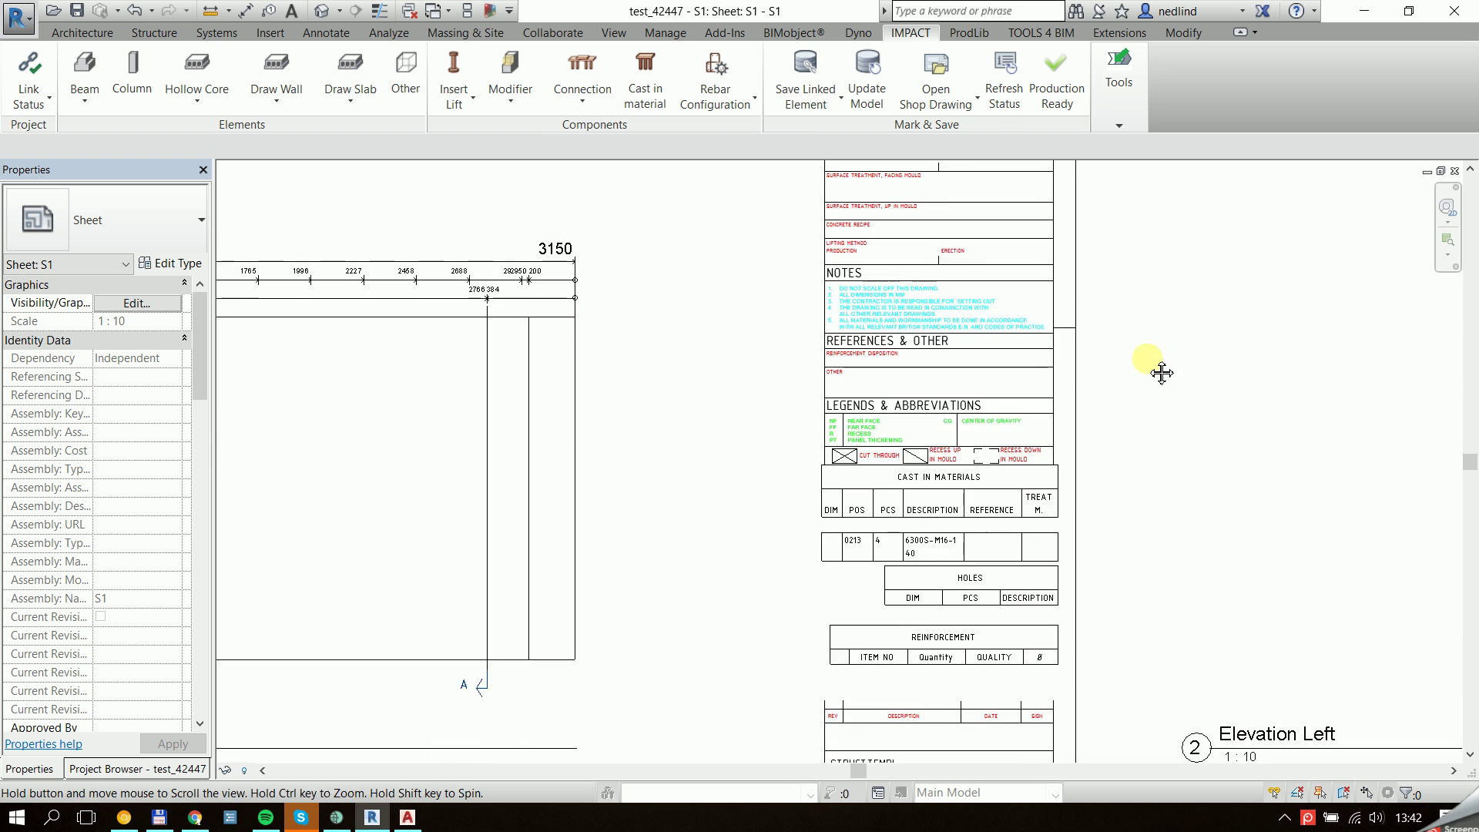